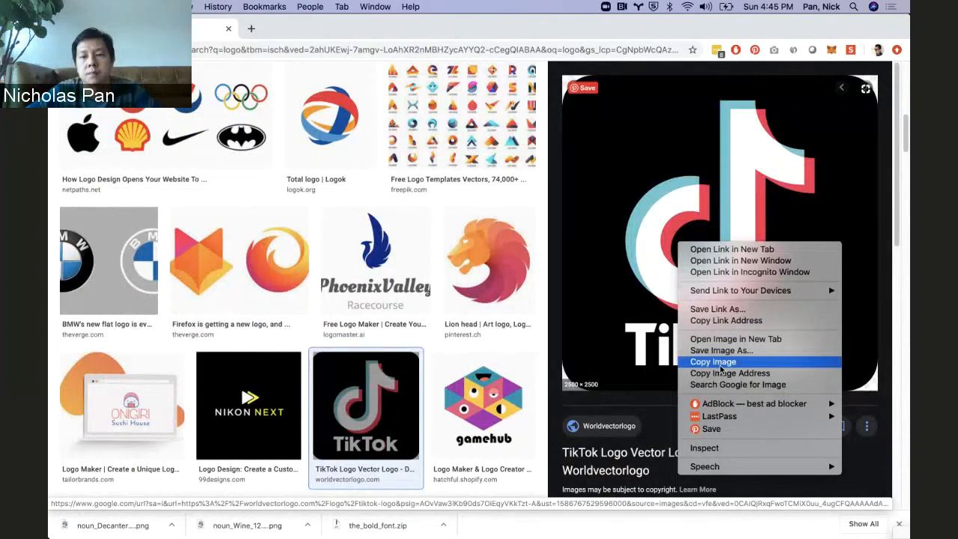
- Copy the enlarged TikTok logo image and paste it onto blank slide 3 of the DeckingMasterclass presentation in PowerPoint
click(721, 364)
key(super+Tab)
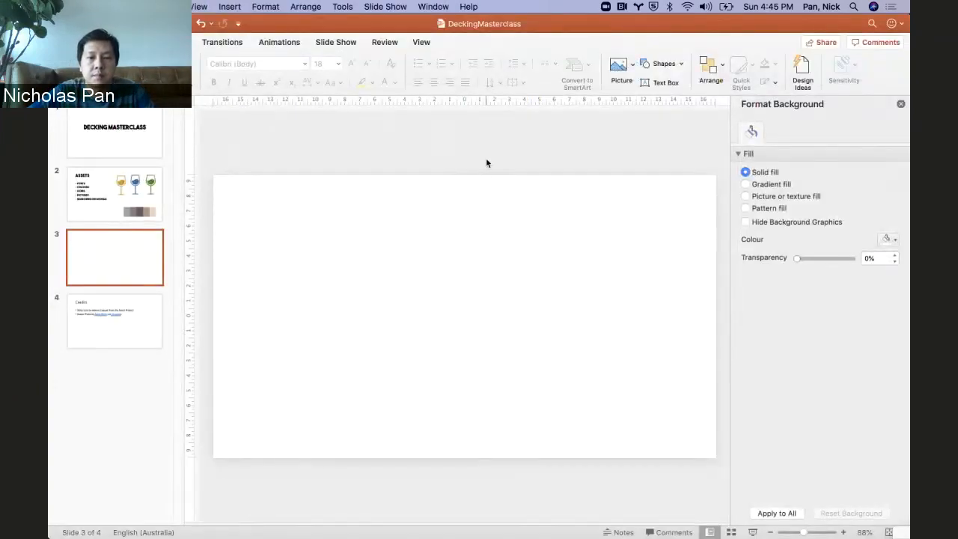
key(super+v)
mouse_move(512, 250)
mouse_down()
mouse_move(497, 209)
mouse_move(551, 213)
mouse_move(545, 255)
mouse_move(519, 257)
mouse_move(529, 276)
mouse_move(516, 251)
mouse_up()
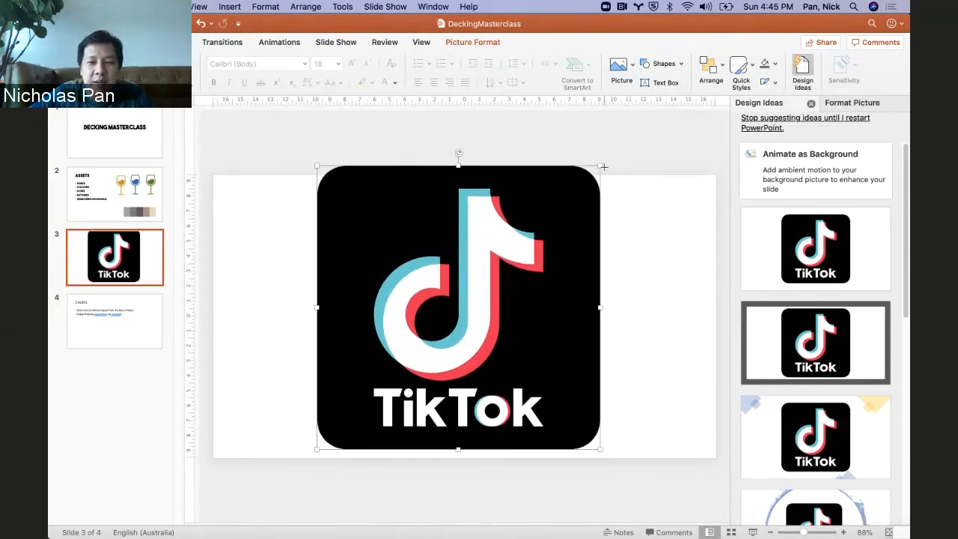
- Switch back to the browser and search Google Images for "bottle of wine"
key(super+Tab)
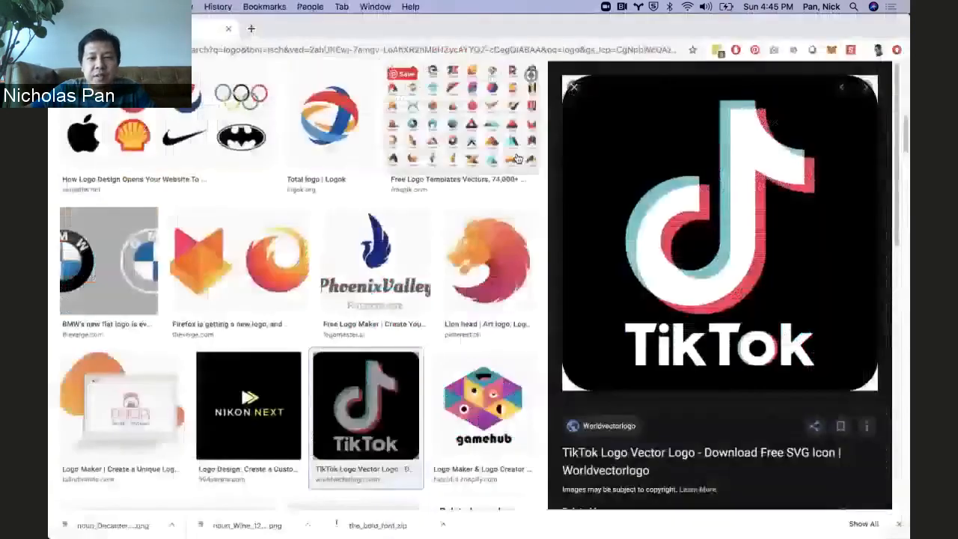
scroll(516, 158, up, 10)
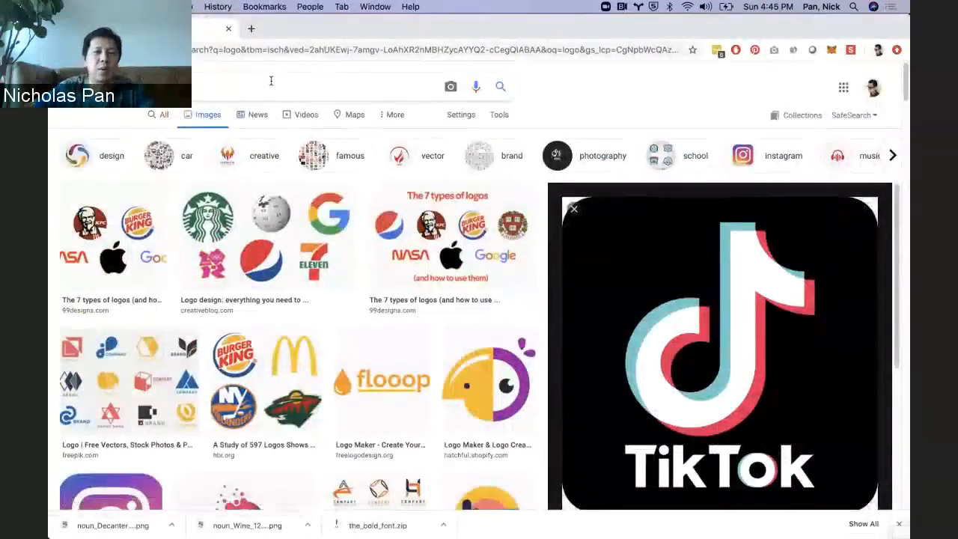
text(w)
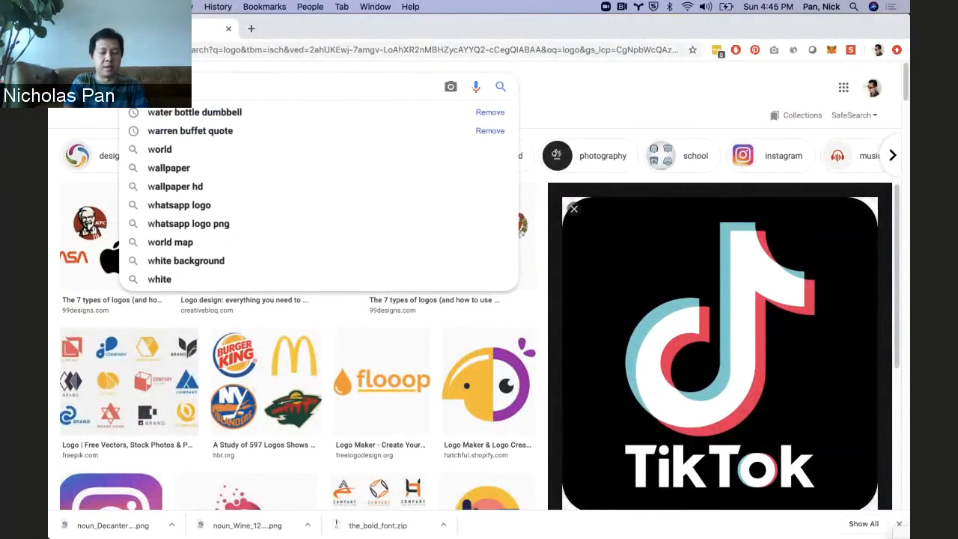
key(BackSpace)
text(bo)
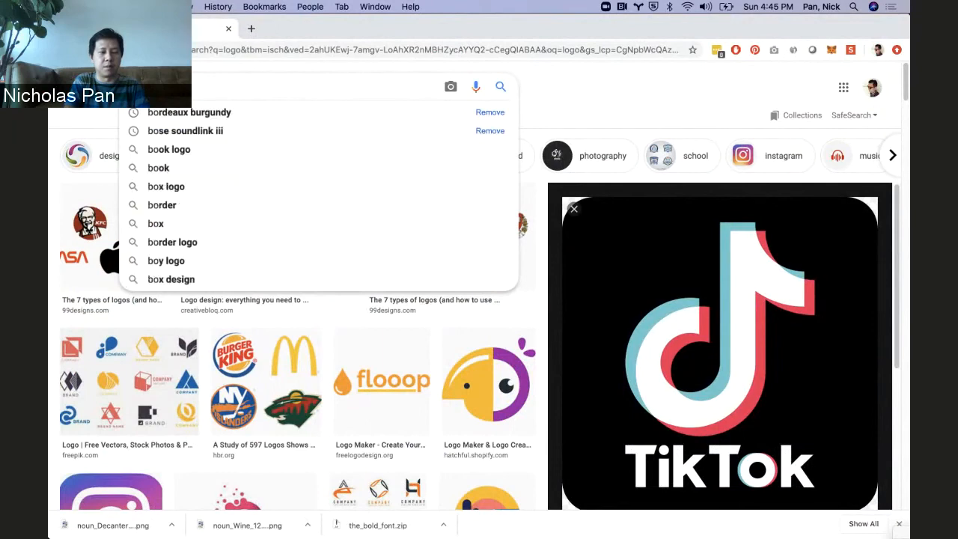
text(ttle of e)
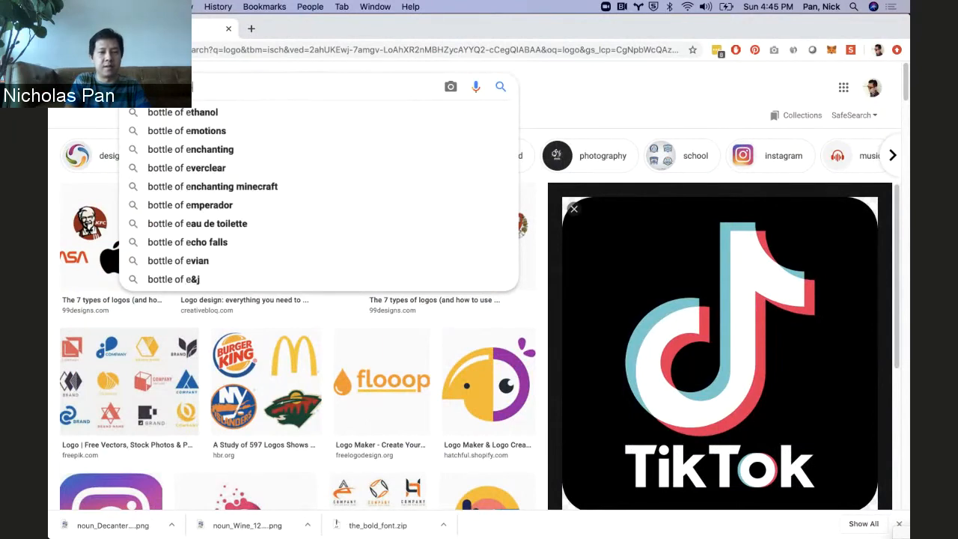
key(BackSpace)
text(wine)
key(Return)
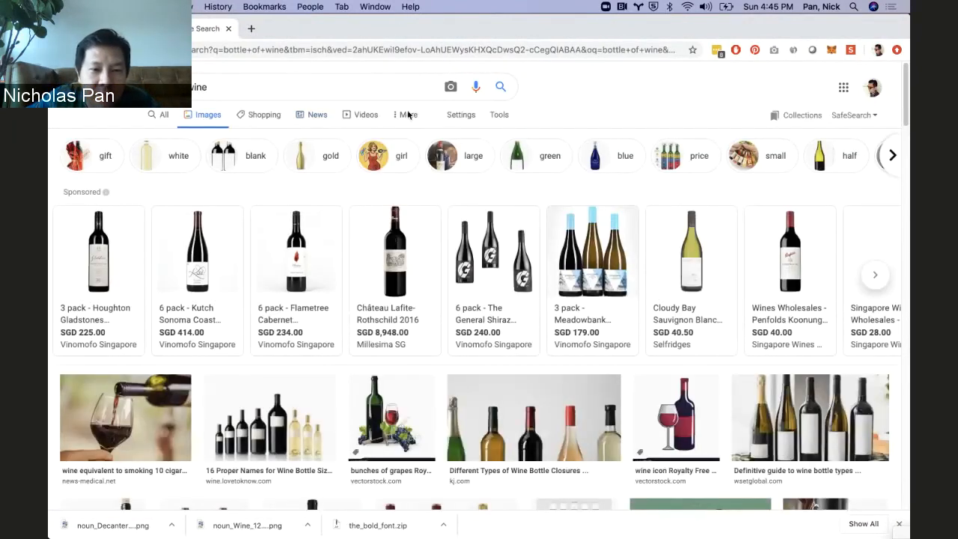
scroll(519, 272, down, 1)
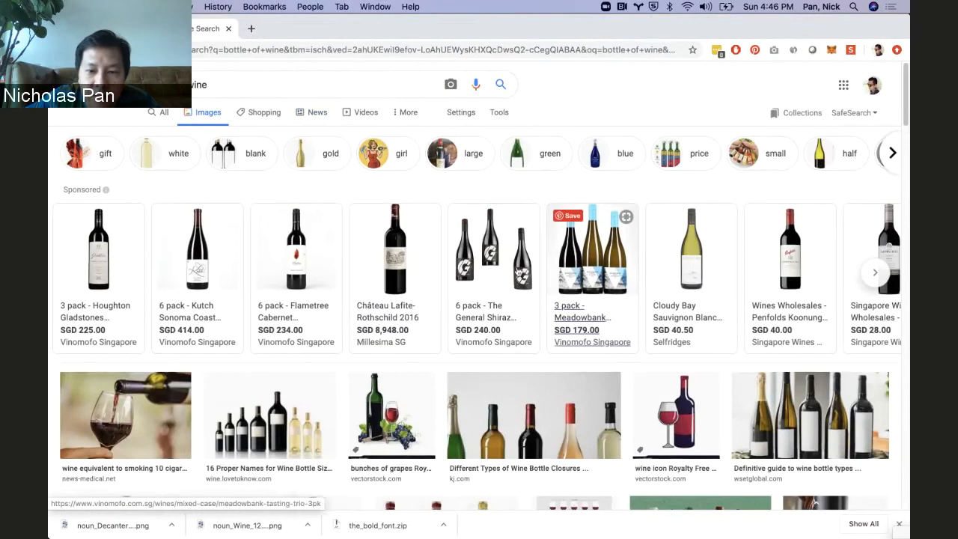
click(389, 260)
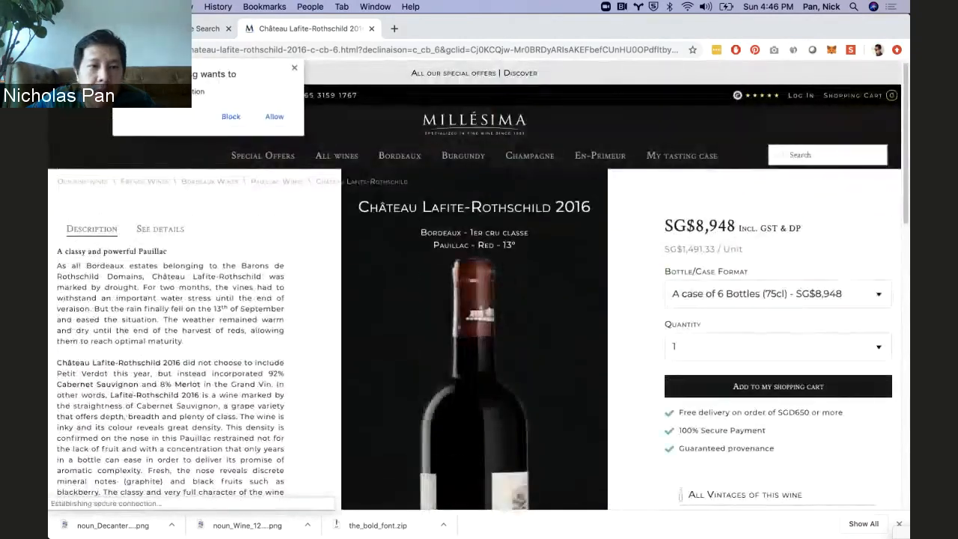
key(super+w)
- Copy the kj.com "Different Types of Wine Bottle Closures" image and paste it onto slide 3 in PowerPoint
scroll(251, 481, down, 3)
scroll(251, 481, down, 3)
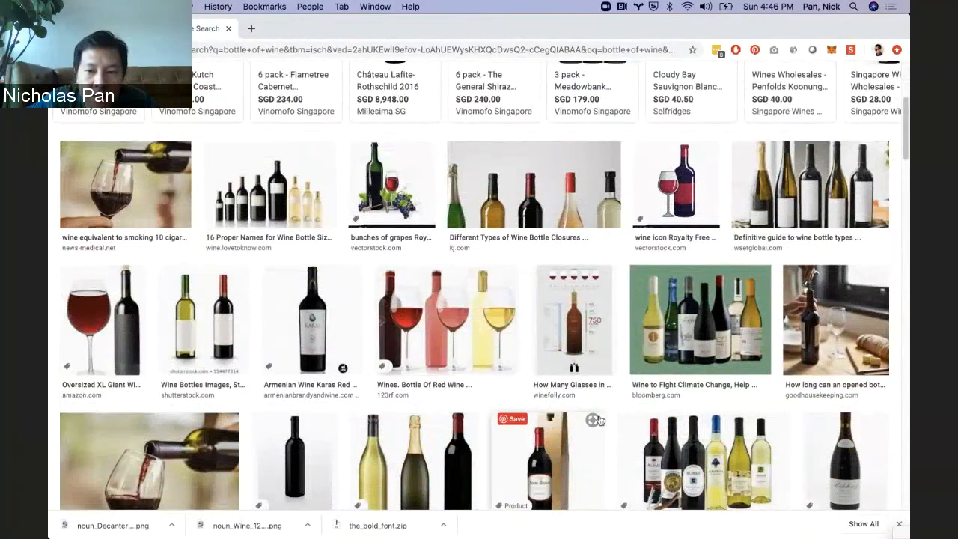
click(472, 194)
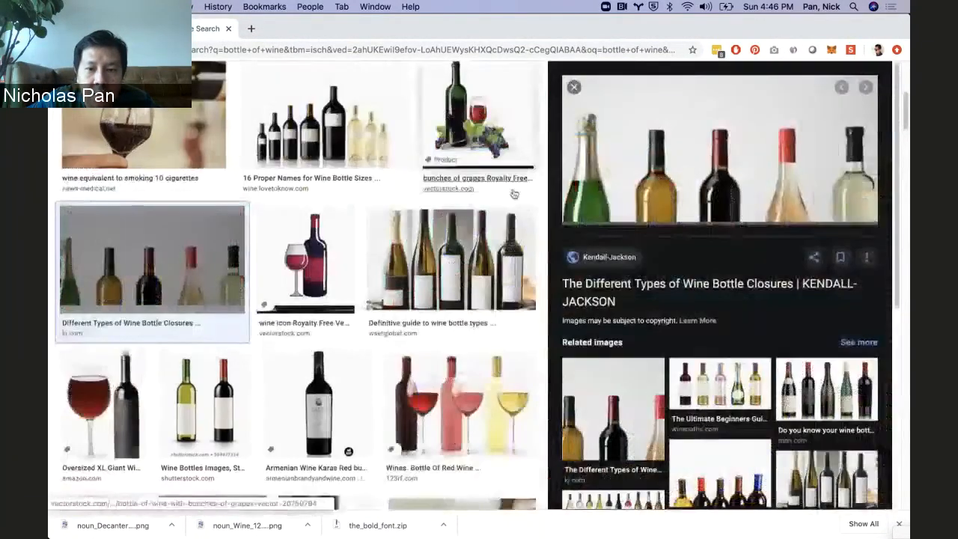
click(698, 186)
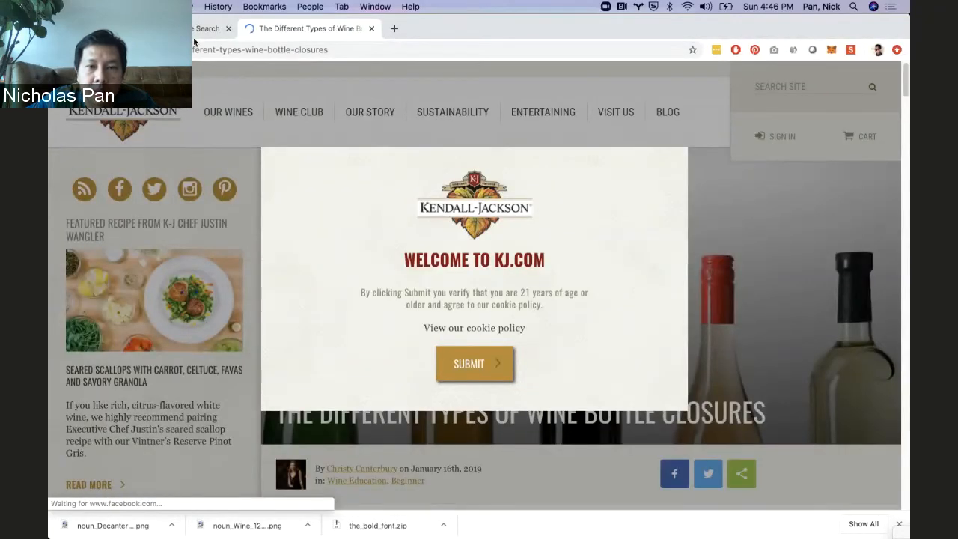
click(206, 28)
right_click(642, 131)
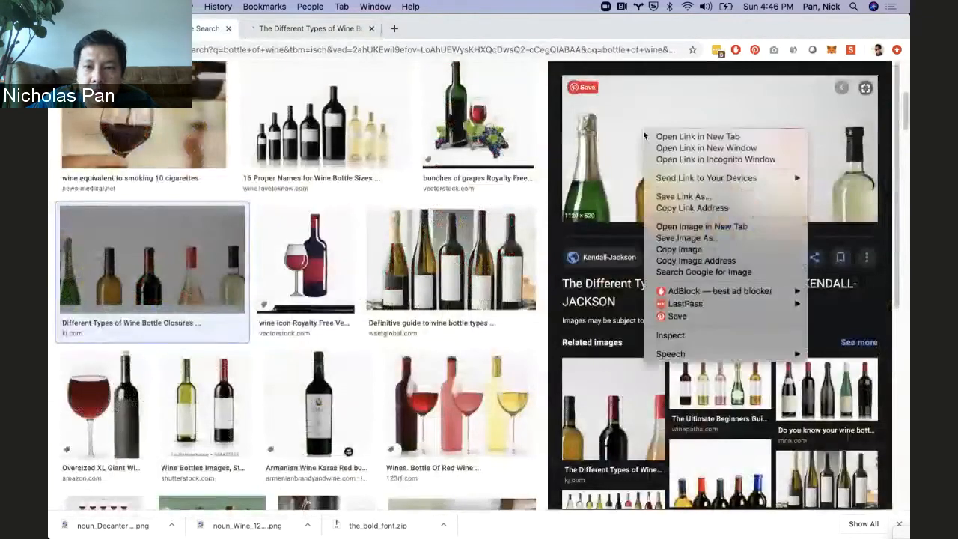
click(695, 248)
key(super+Tab)
key(super+v)
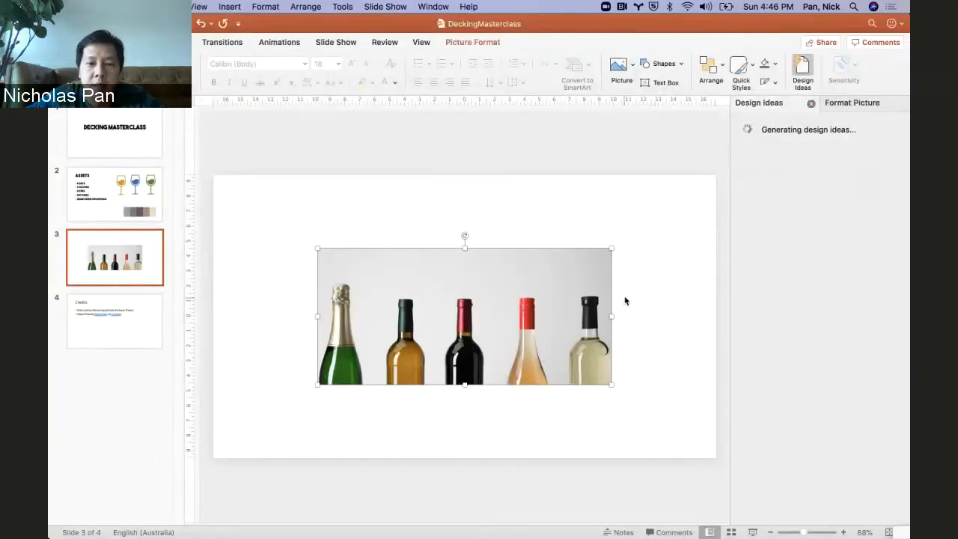
click(638, 249)
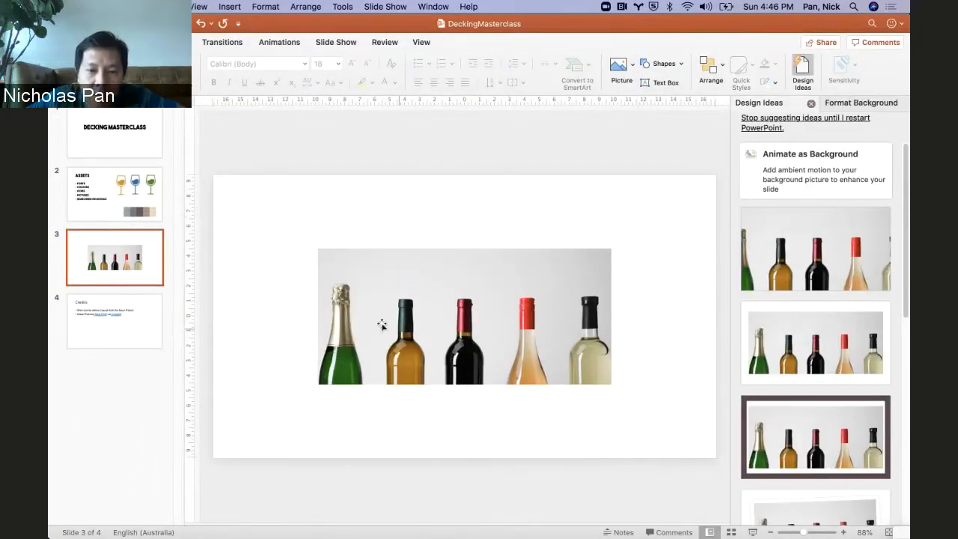
- Start removing the wine picture's background and mark the champagne, amber and dark red bottles as areas to keep
click(449, 275)
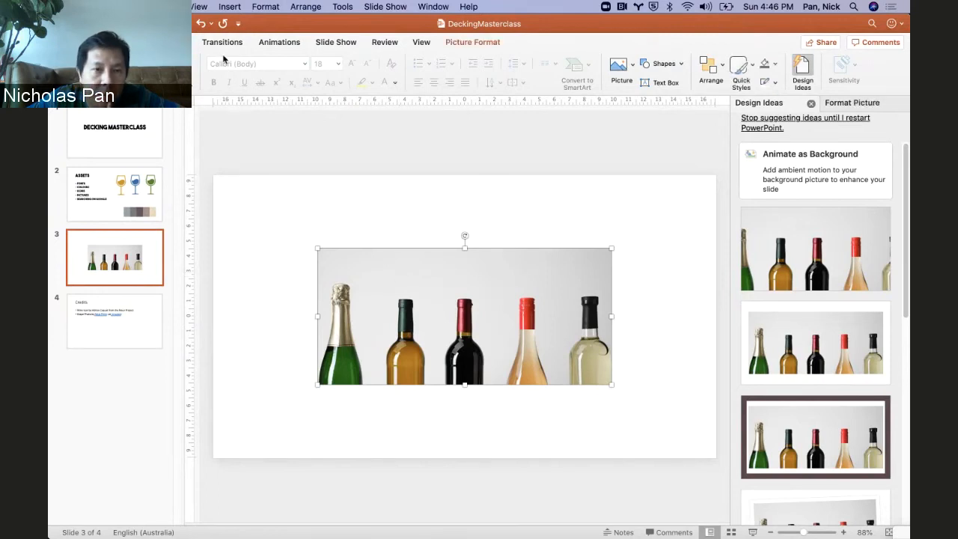
click(468, 45)
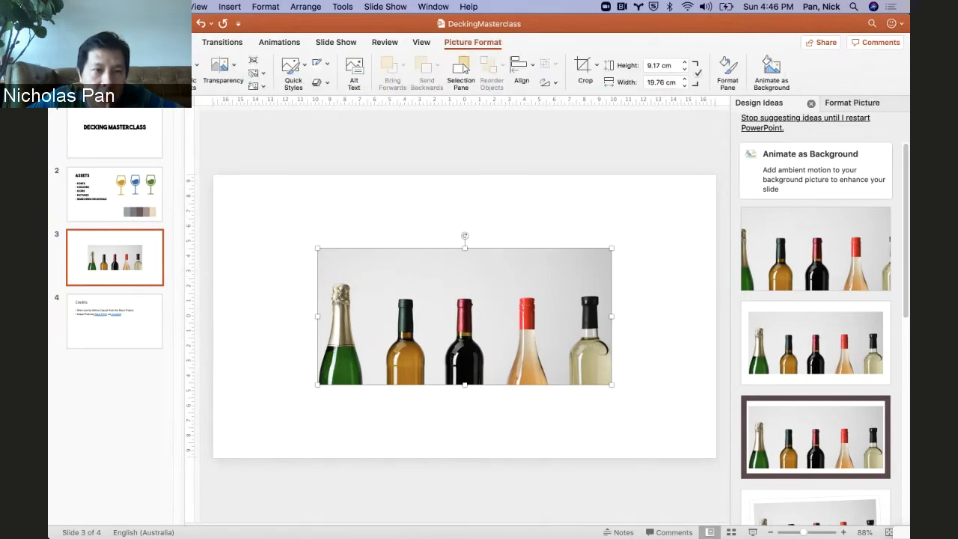
click(72, 71)
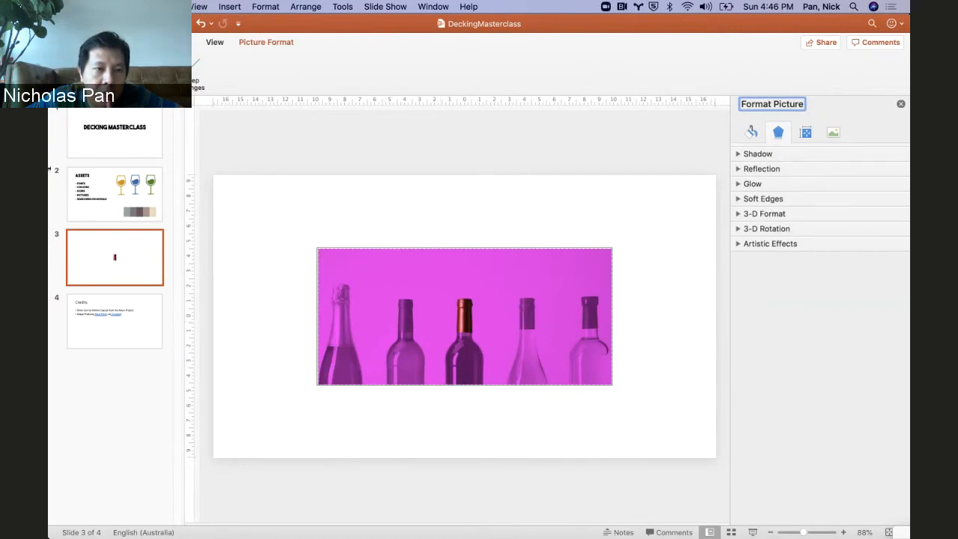
drag(342, 287, 335, 384)
drag(348, 338, 350, 378)
drag(347, 281, 342, 282)
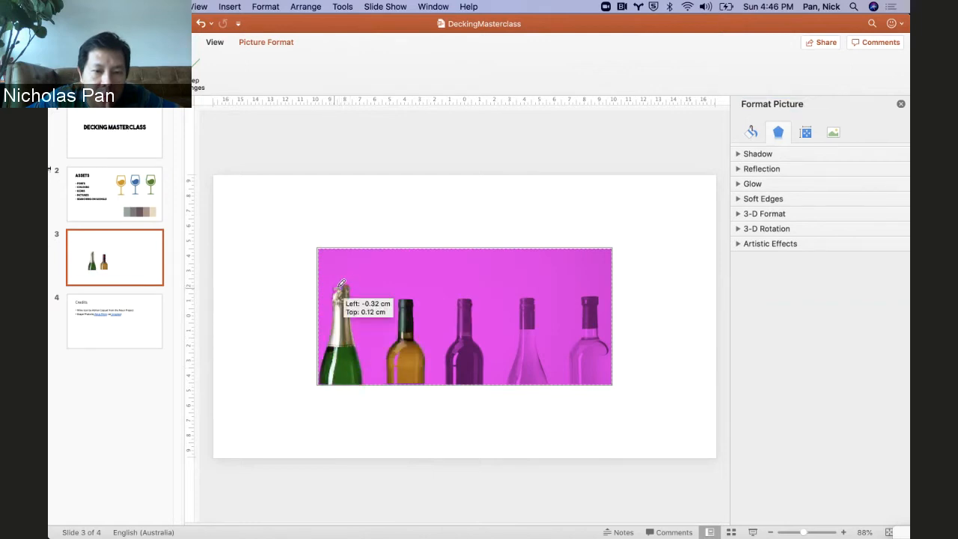
mouse_move(407, 337)
mouse_down()
mouse_move(394, 369)
mouse_move(400, 381)
mouse_move(399, 357)
mouse_up()
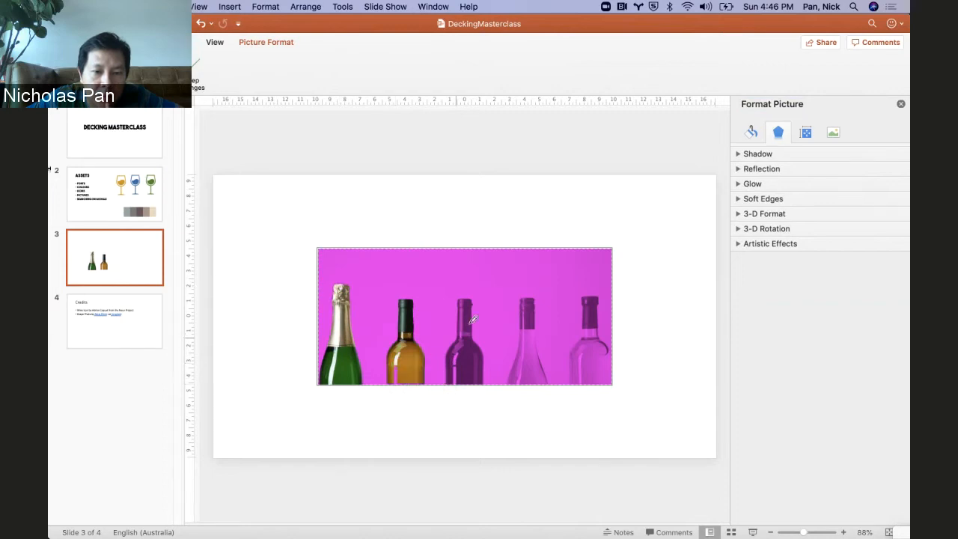
drag(468, 308, 474, 349)
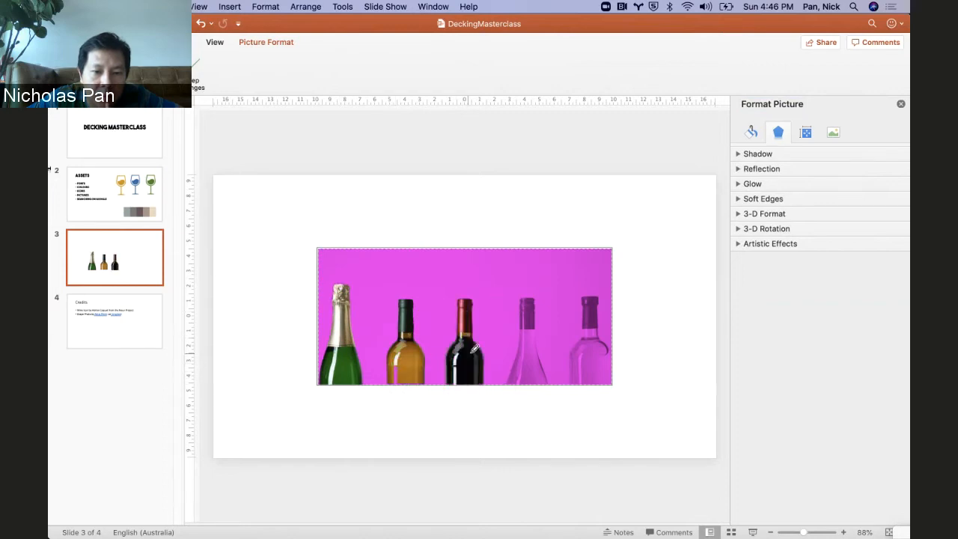
drag(414, 366, 412, 388)
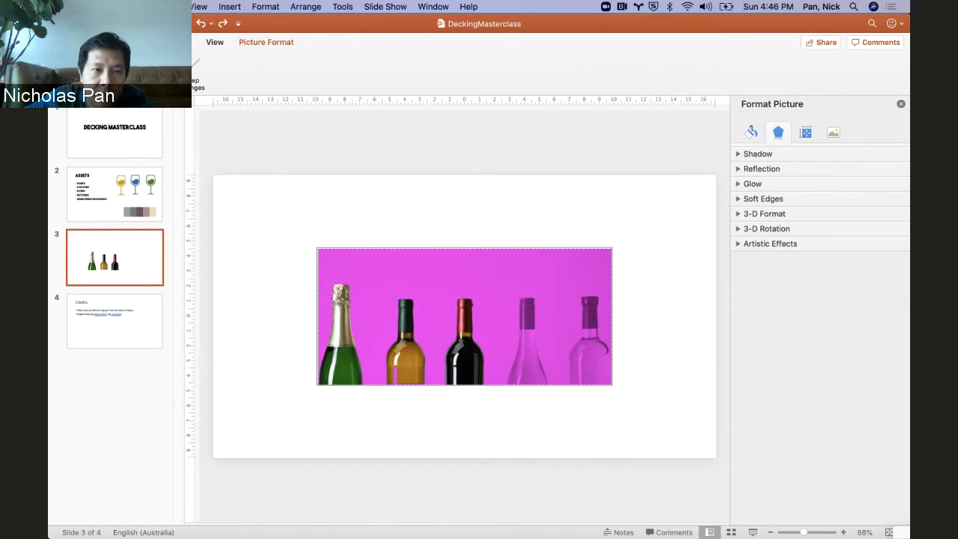
- Mark the rosé and white wine bottles to keep, touch up the other bottles, and apply the background removal
drag(530, 318, 532, 367)
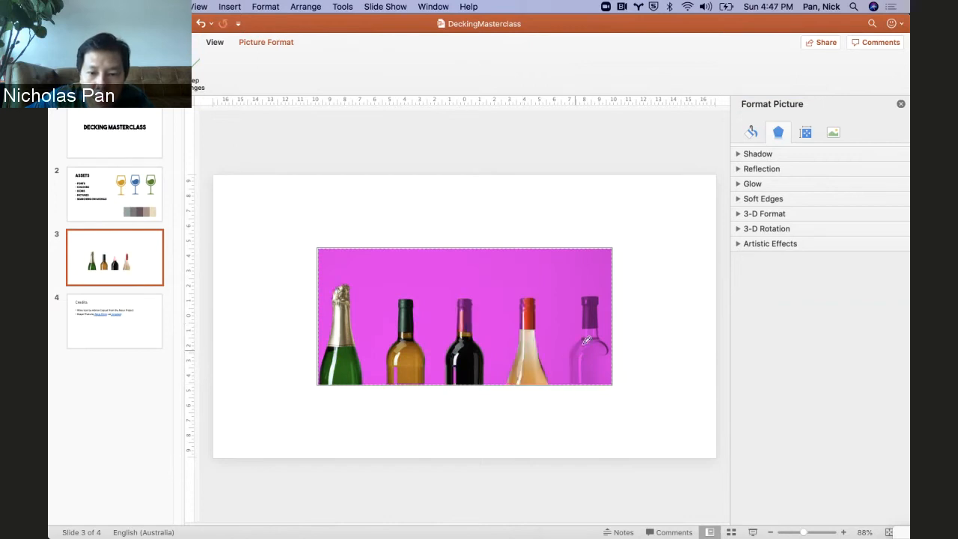
drag(596, 324, 603, 380)
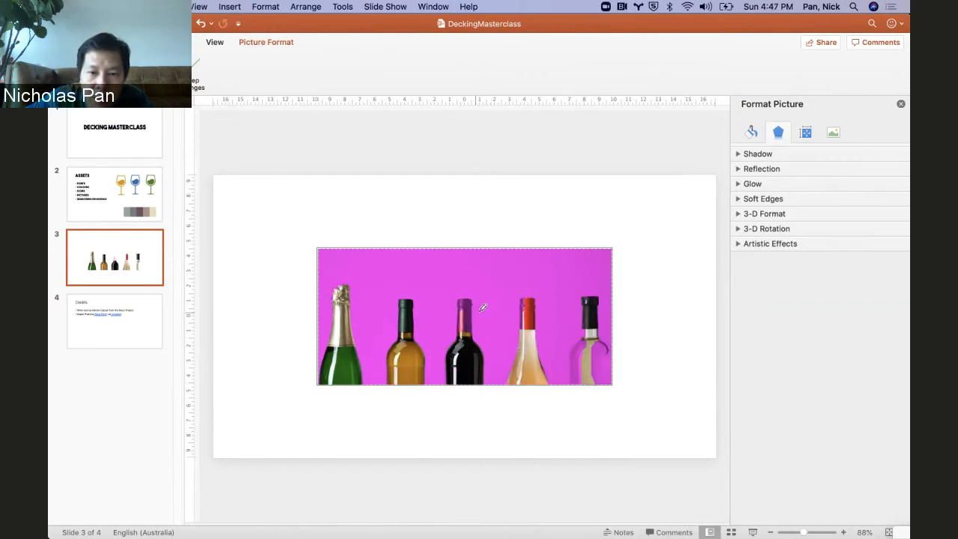
drag(466, 307, 468, 324)
mouse_move(596, 349)
mouse_down()
mouse_move(604, 373)
mouse_move(584, 368)
mouse_up()
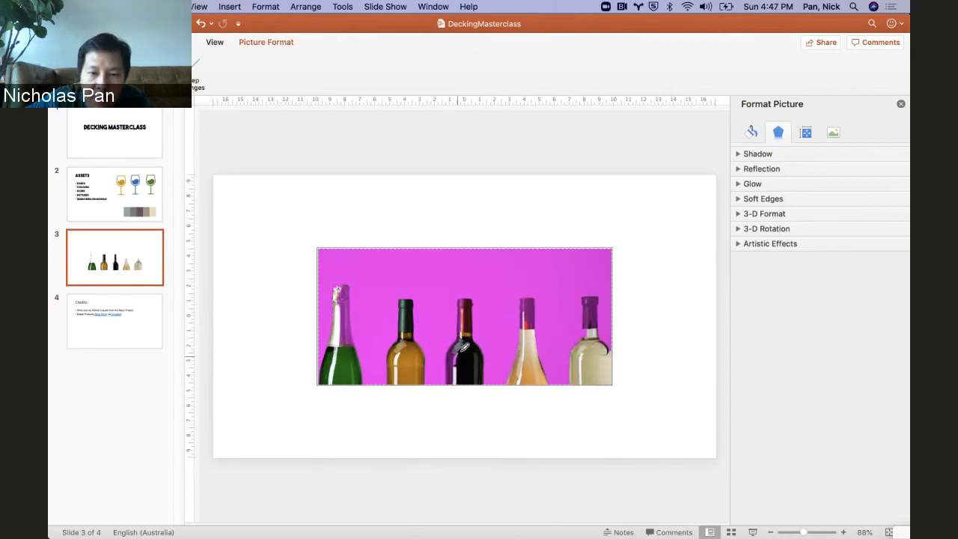
mouse_move(464, 331)
mouse_down()
mouse_move(455, 363)
mouse_move(470, 372)
mouse_up()
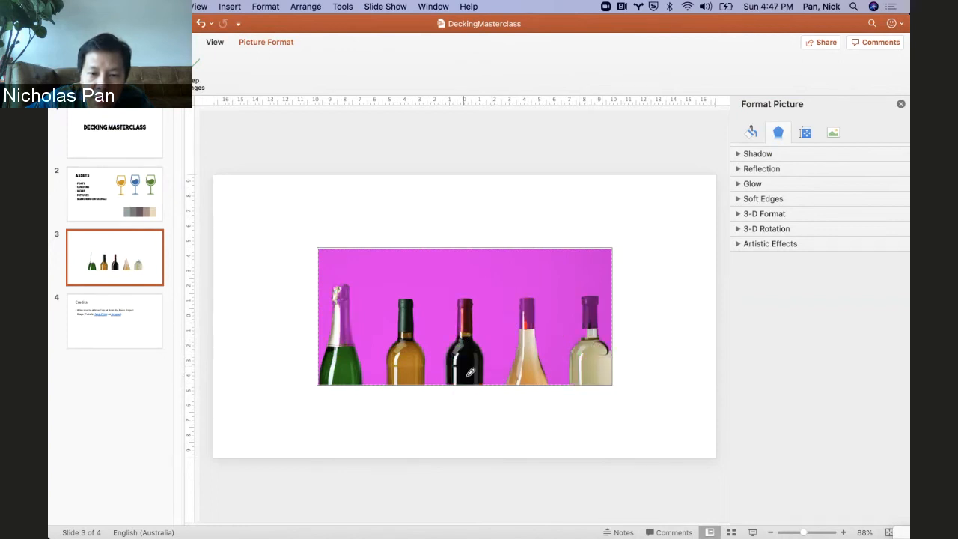
drag(349, 291, 349, 346)
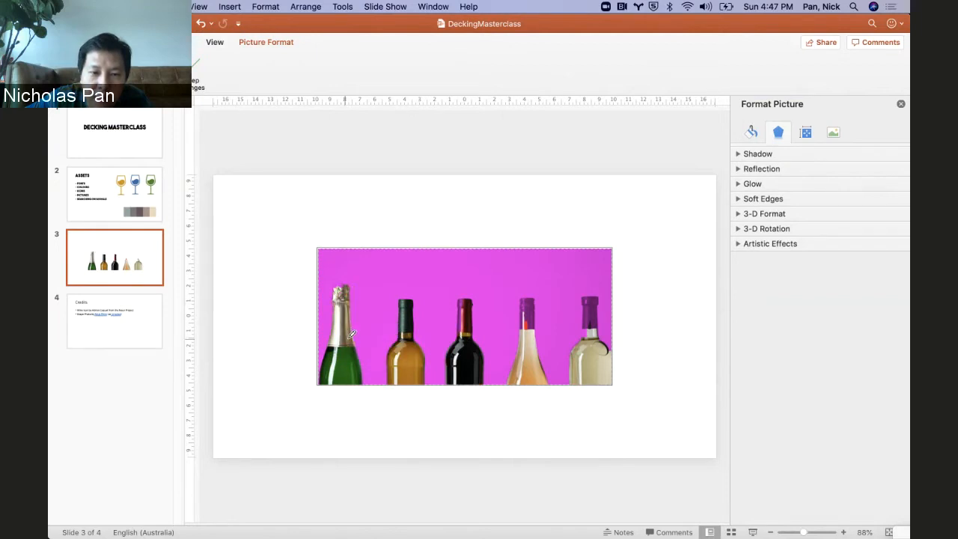
click(576, 150)
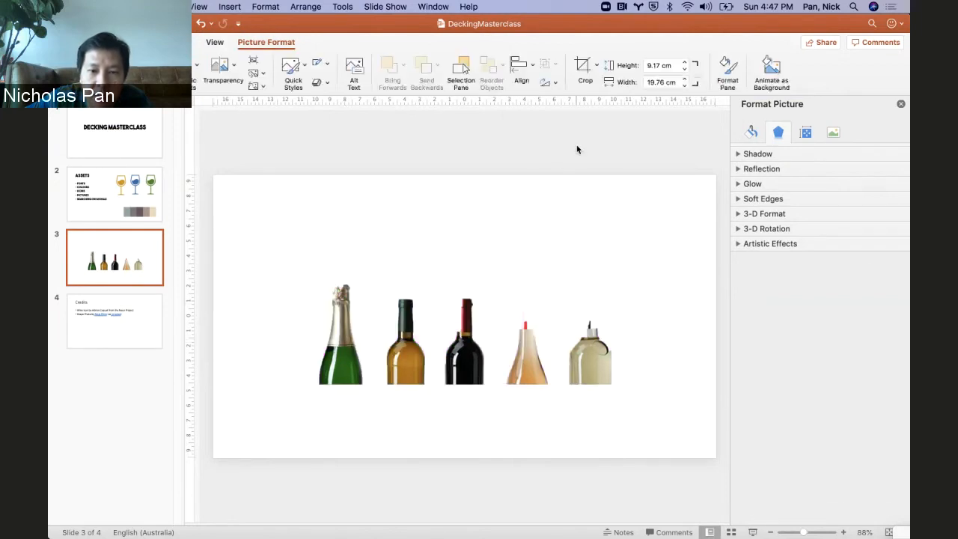
- Move the cut-out bottles picture up to the slide's upper edge and delete it from slide 3
click(484, 374)
drag(485, 374, 428, 197)
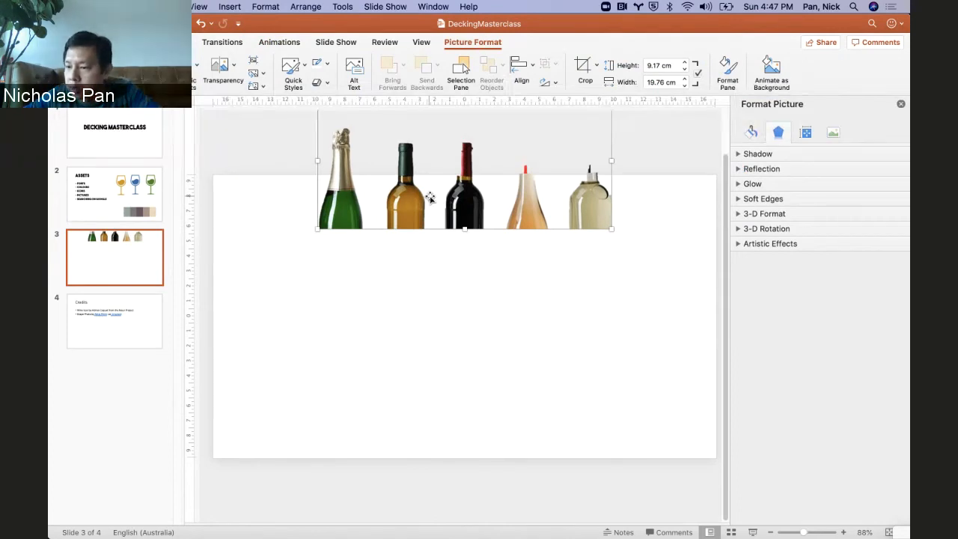
key(Delete)
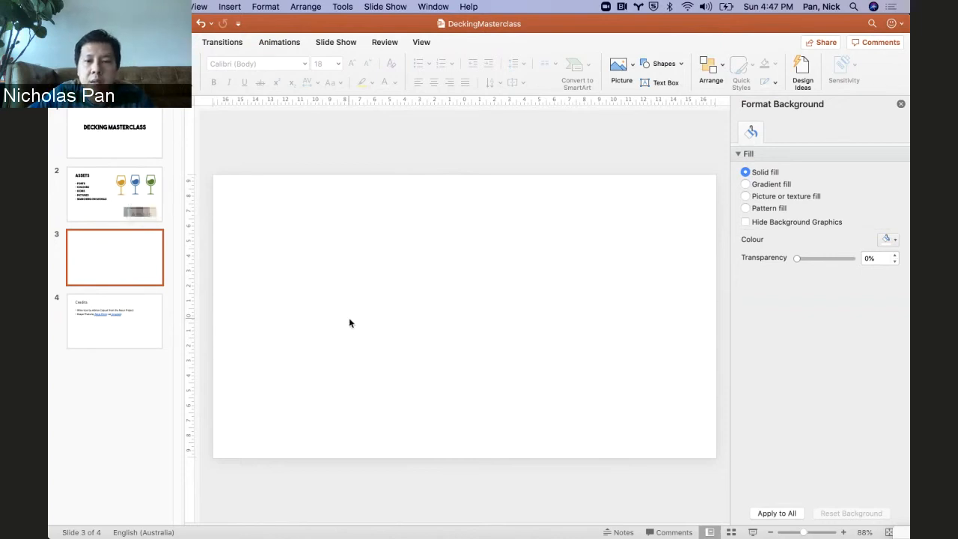
- Bring up the Downloads folder in Finder and add the WFH_1.MP4 video to slide 3 of the presentation
key(super+Tab)
key(super+Tab)
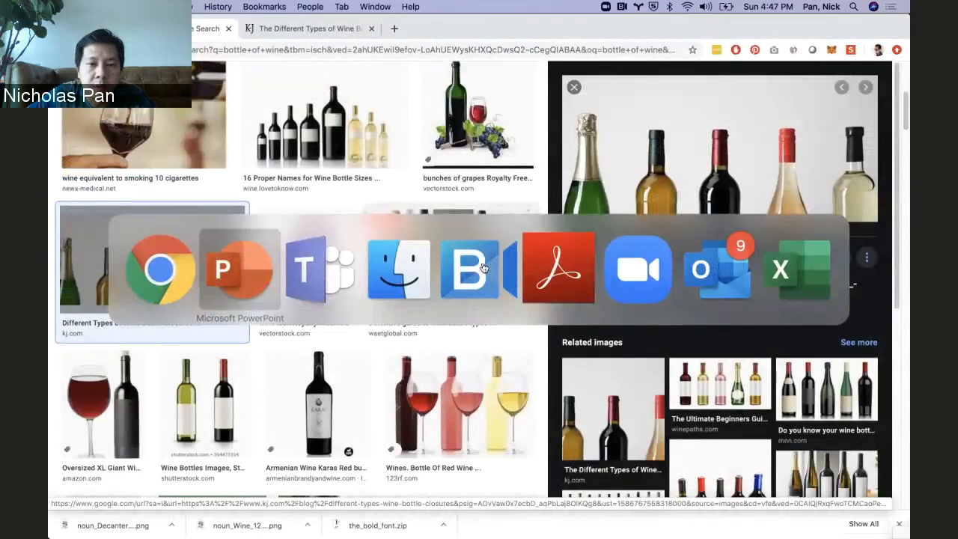
key(super+Tab)
key(super+Tab)
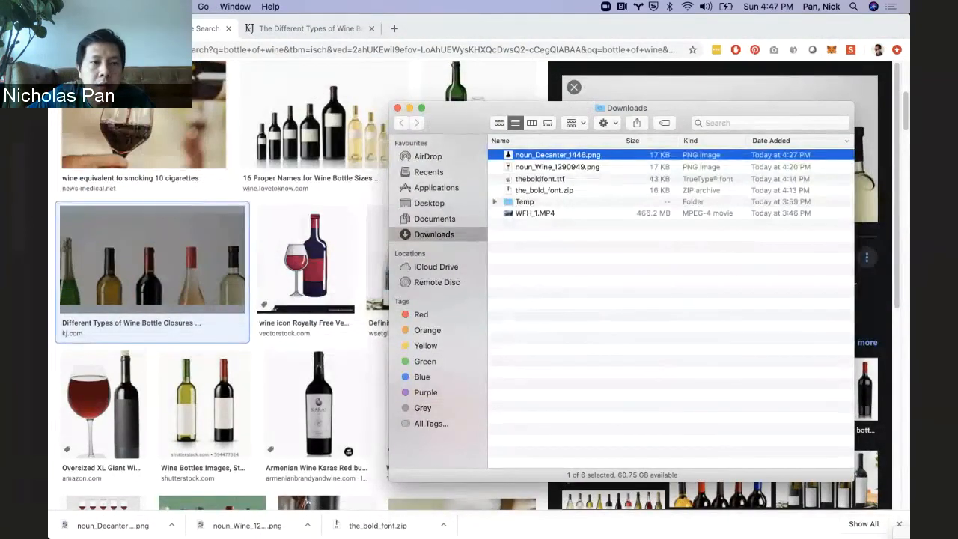
key(super+Tab)
key(super+m)
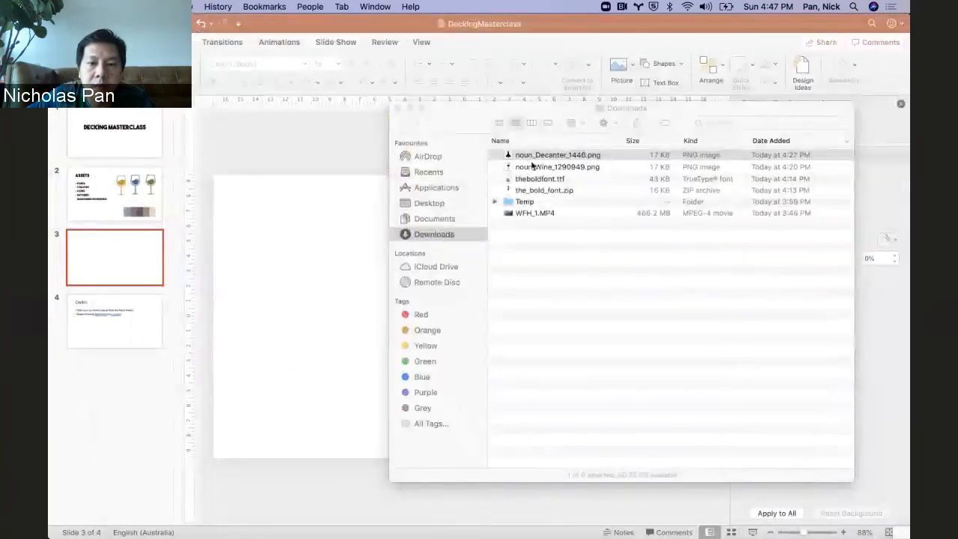
click(558, 213)
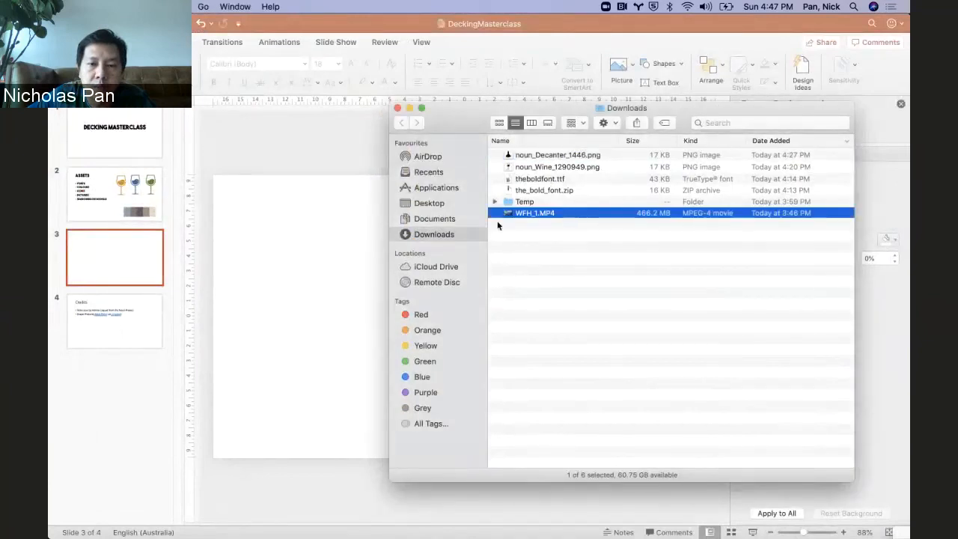
click(329, 137)
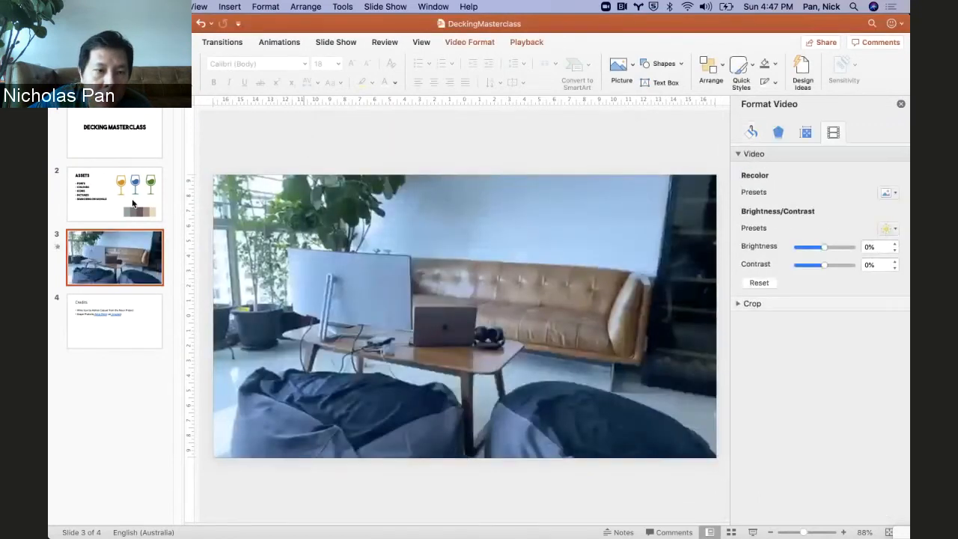
- Run the slide show from slide 2, start the video on slide 3, and exit the show
scroll(374, 265, up, 2)
click(752, 532)
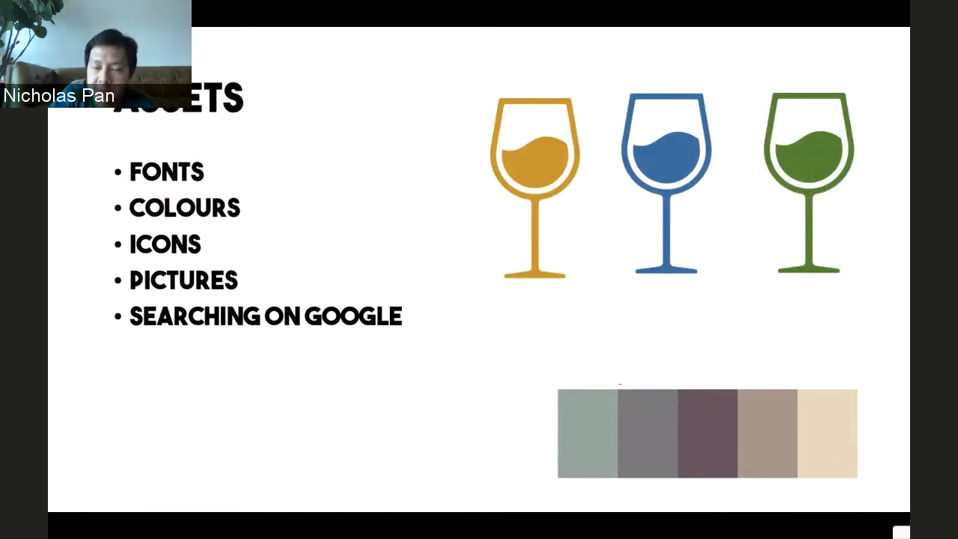
key(Right)
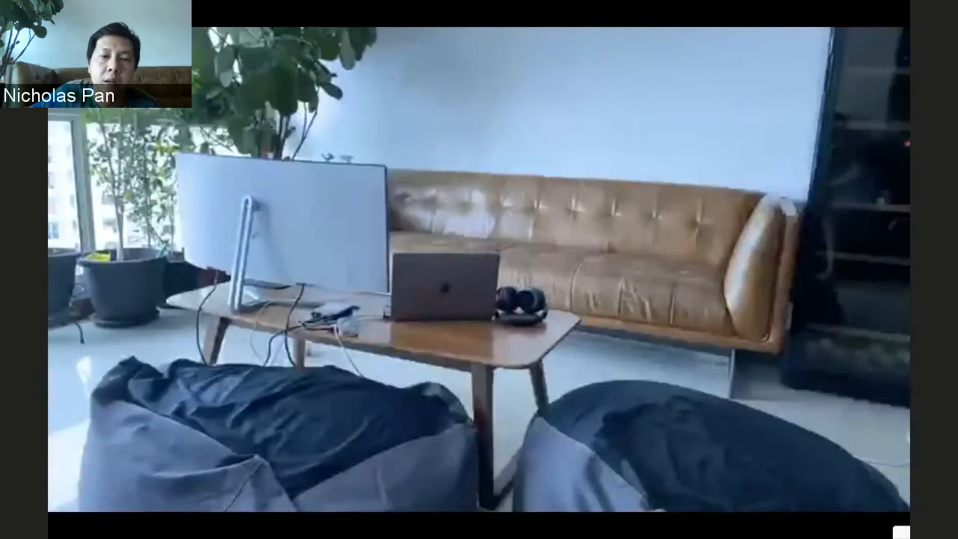
mouse_move(232, 413)
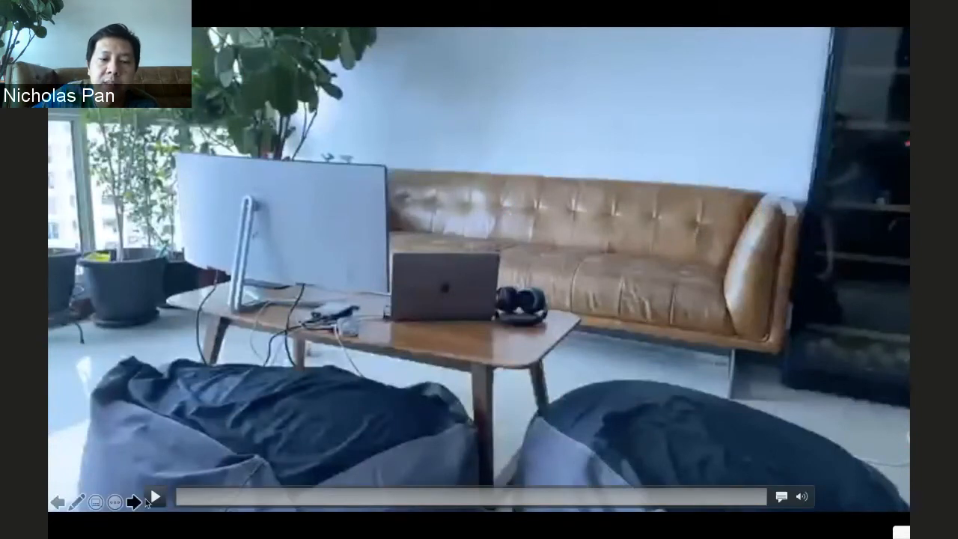
click(155, 498)
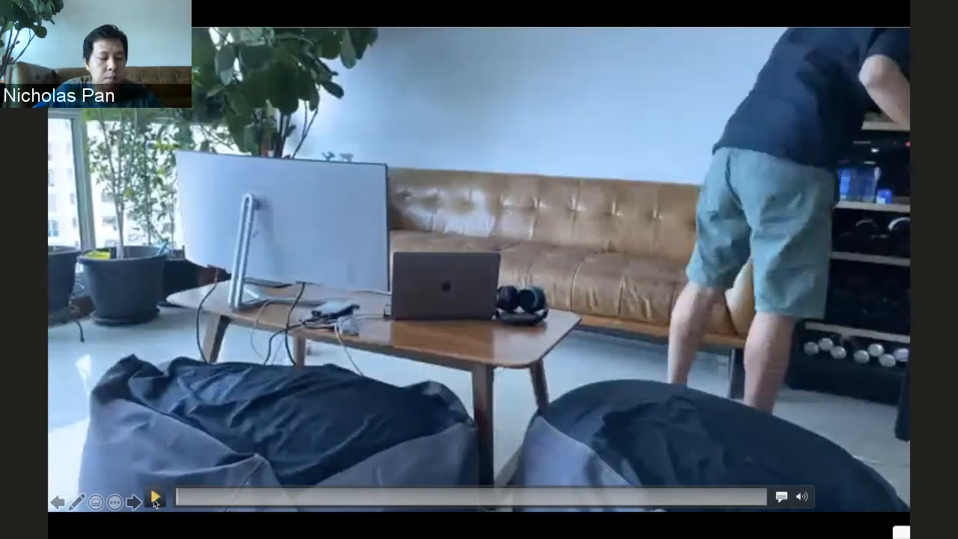
key(Escape)
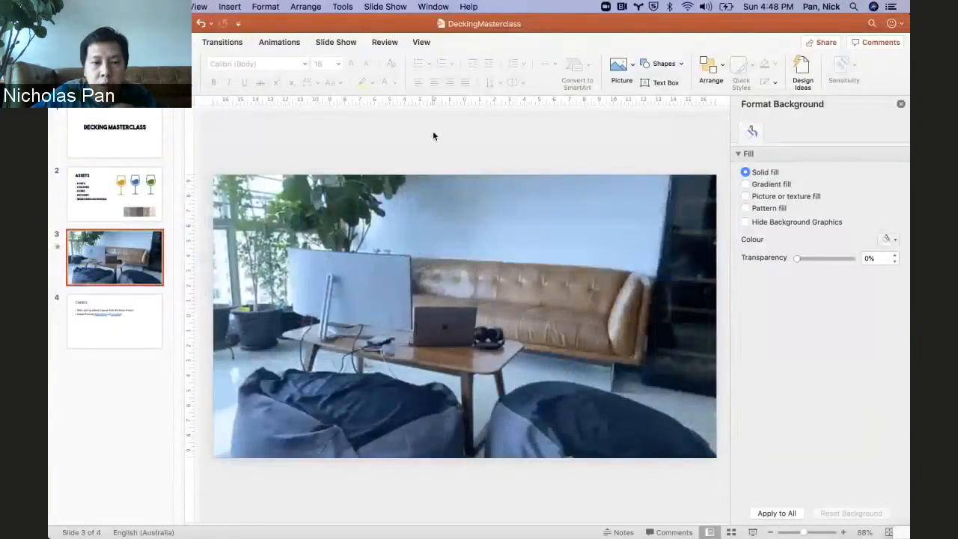
- Set the slide 3 video's playback to start Automatically
click(291, 216)
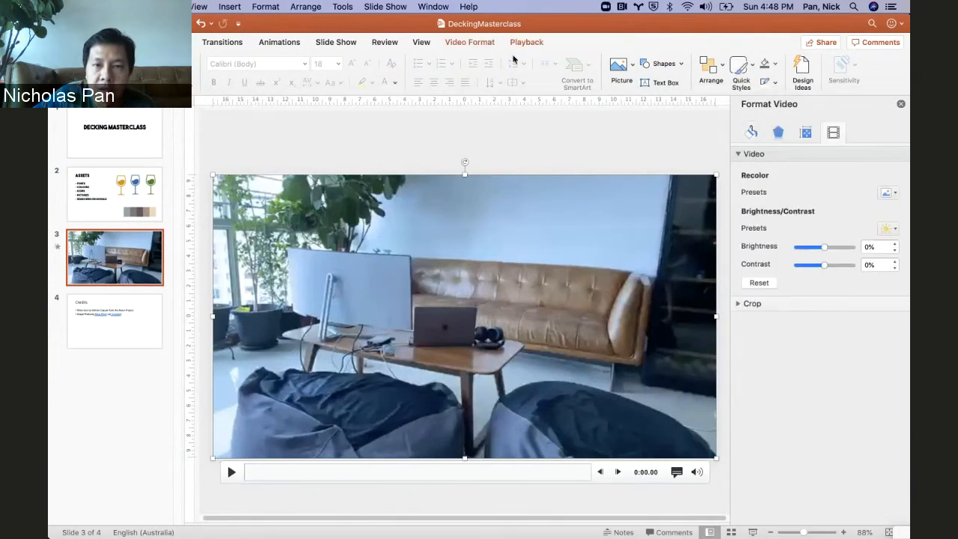
click(490, 44)
click(532, 42)
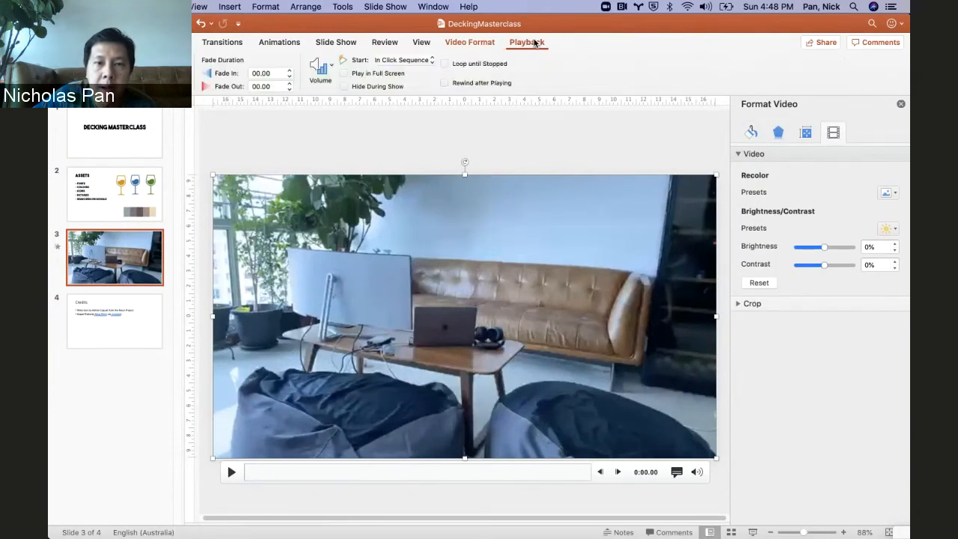
click(404, 59)
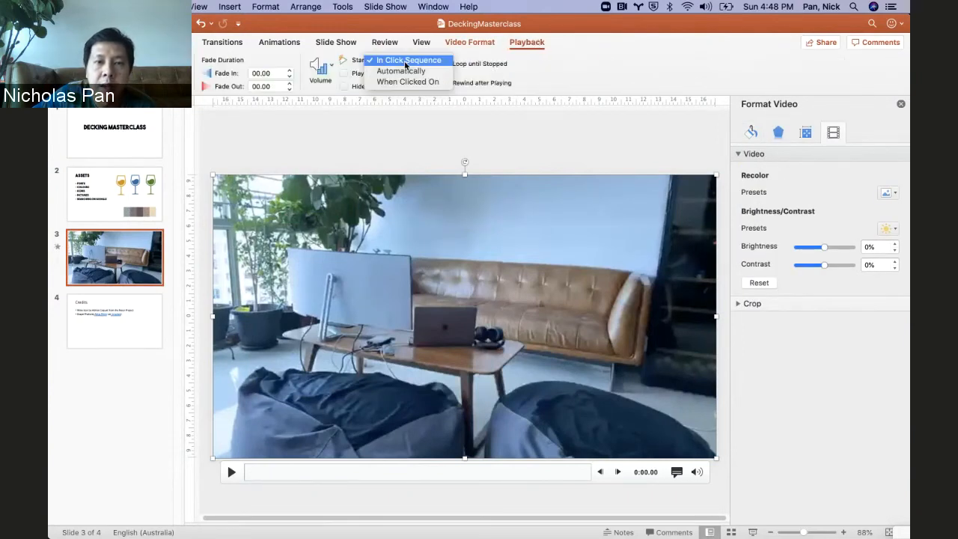
click(412, 72)
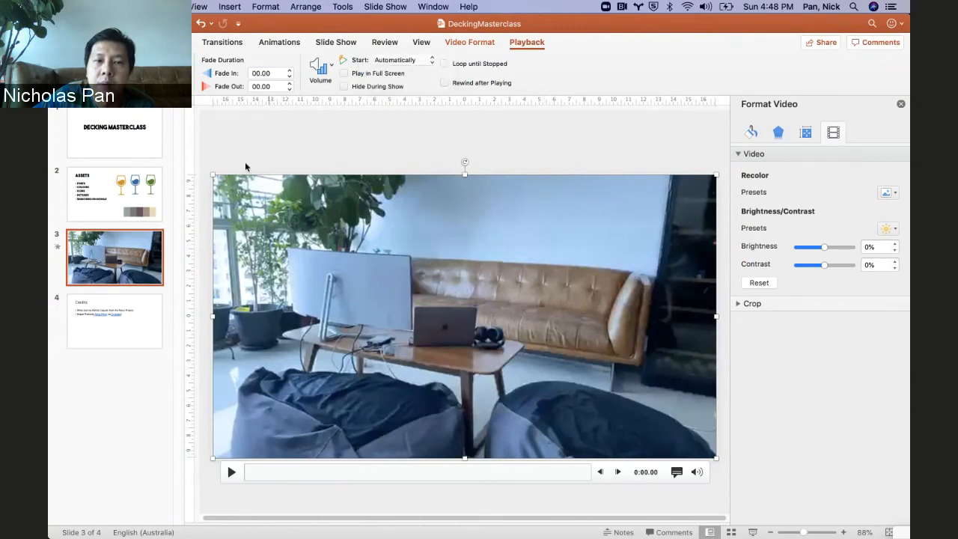
- Preview the video's playback in a slide show starting from slide 2, and delete the video from slide 3
click(134, 197)
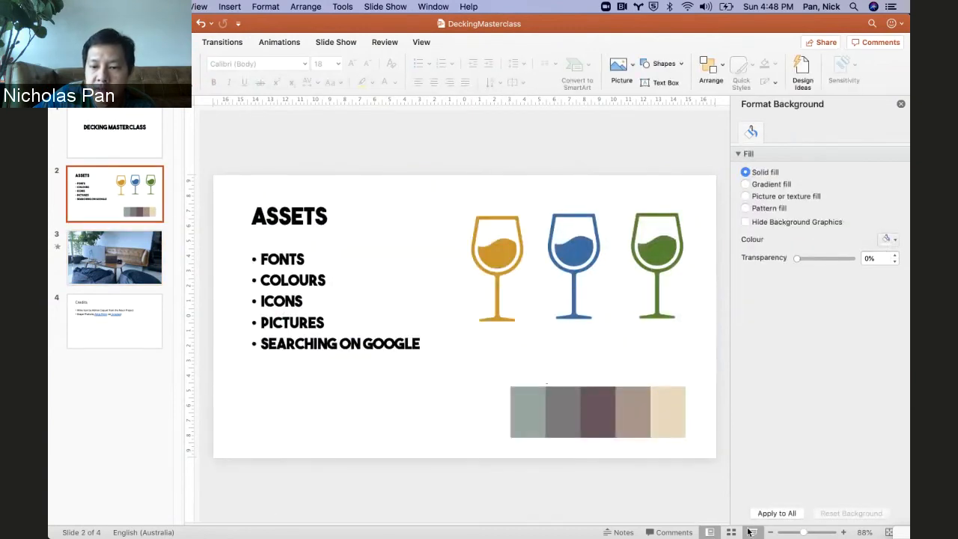
click(748, 531)
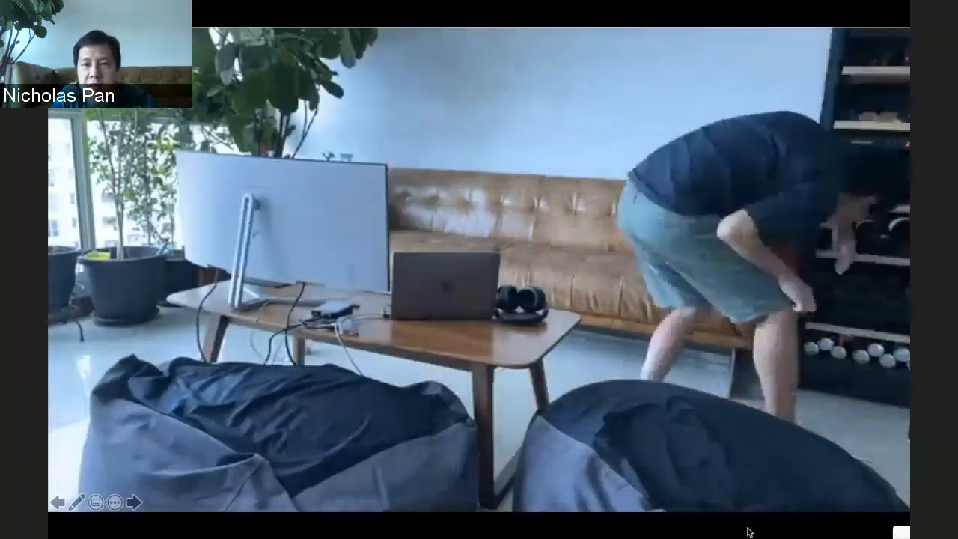
key(Escape)
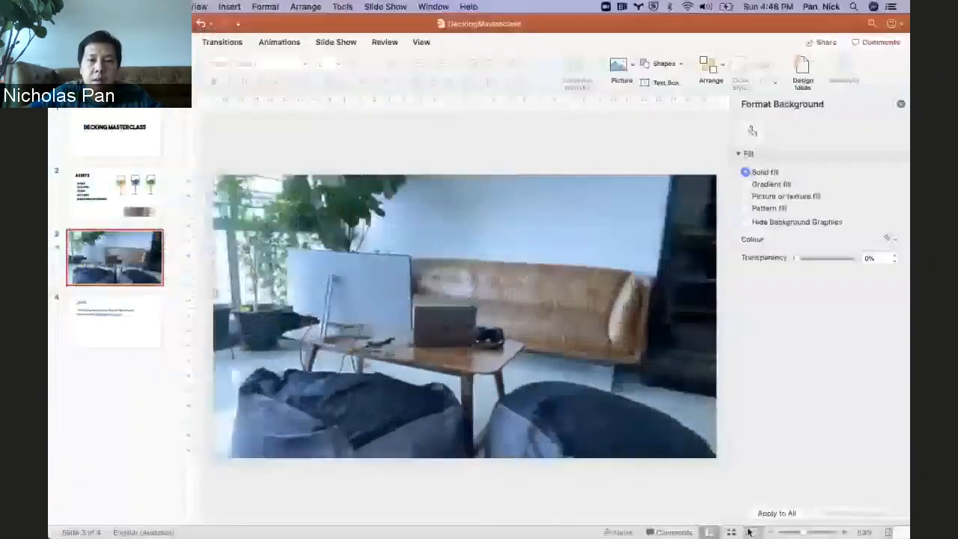
click(544, 218)
key(Delete)
- Add WFH_1.MP4 from the Downloads folder to slide 2 and shrink it into the slide's lower-right corner
click(135, 195)
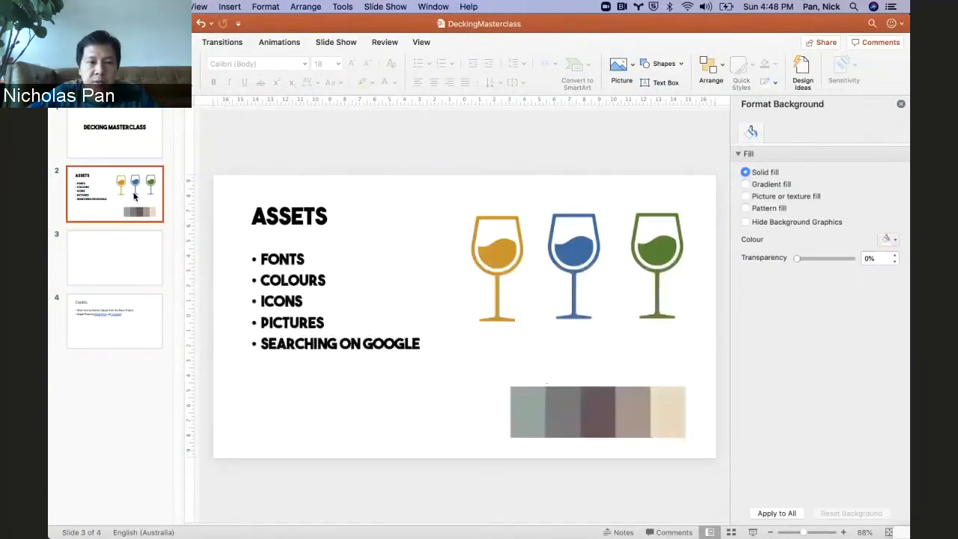
key(super+Tab)
key(super+Tab)
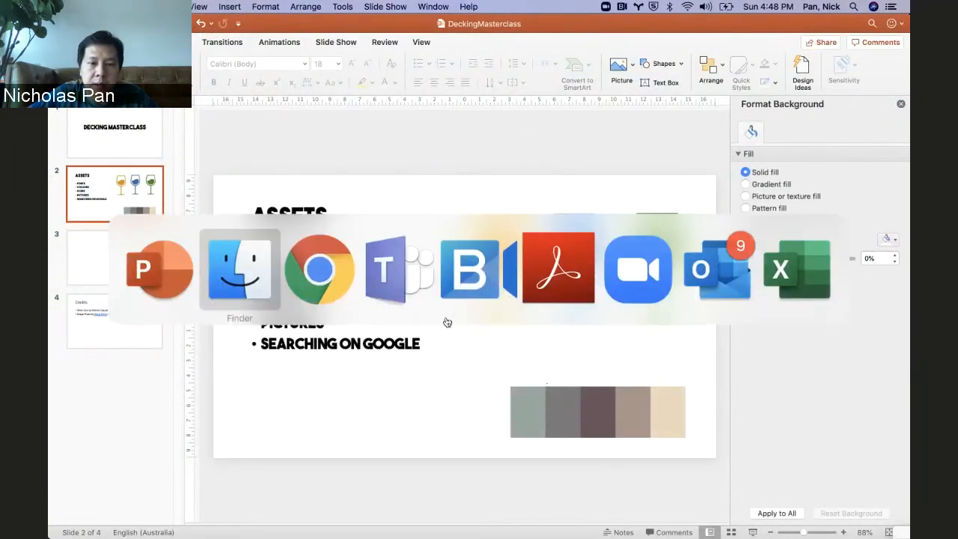
click(258, 269)
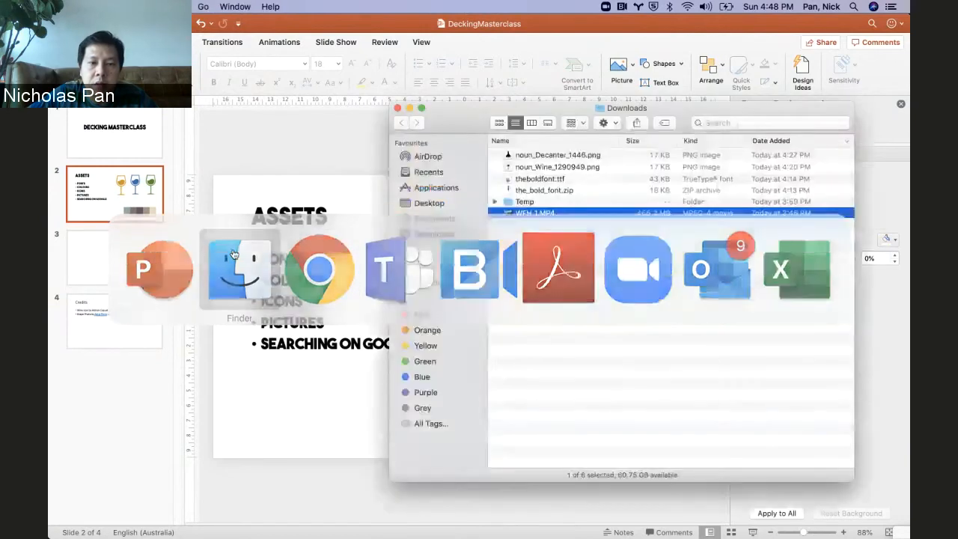
drag(544, 218, 322, 174)
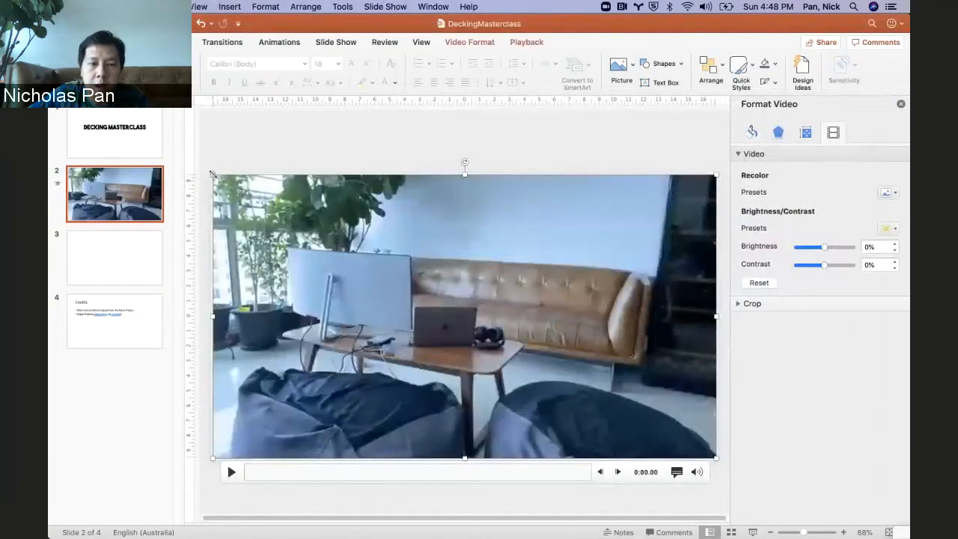
drag(212, 175, 578, 380)
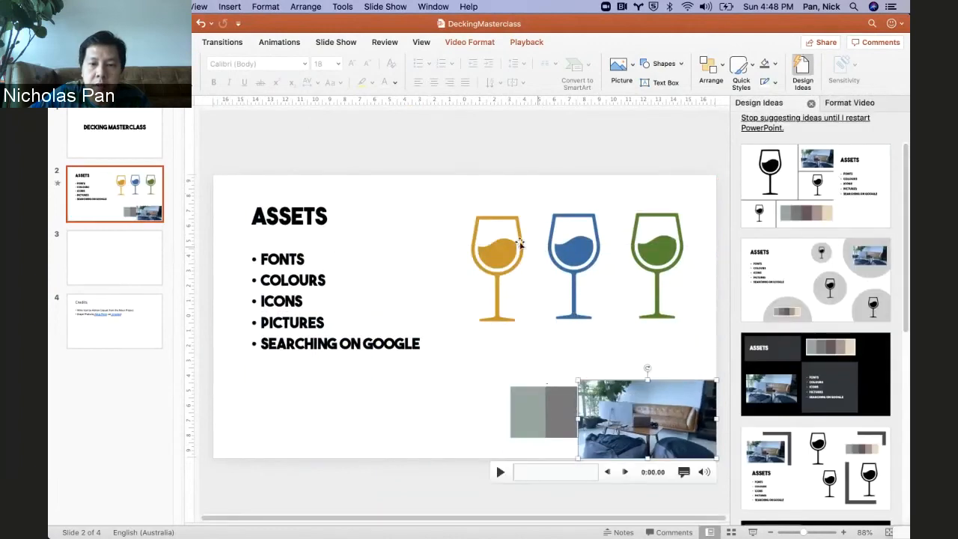
- Delete the three wine glass icons from slide 2 and move the video into their place above the colour palette
click(520, 245)
shift+click(597, 248)
shift+click(660, 245)
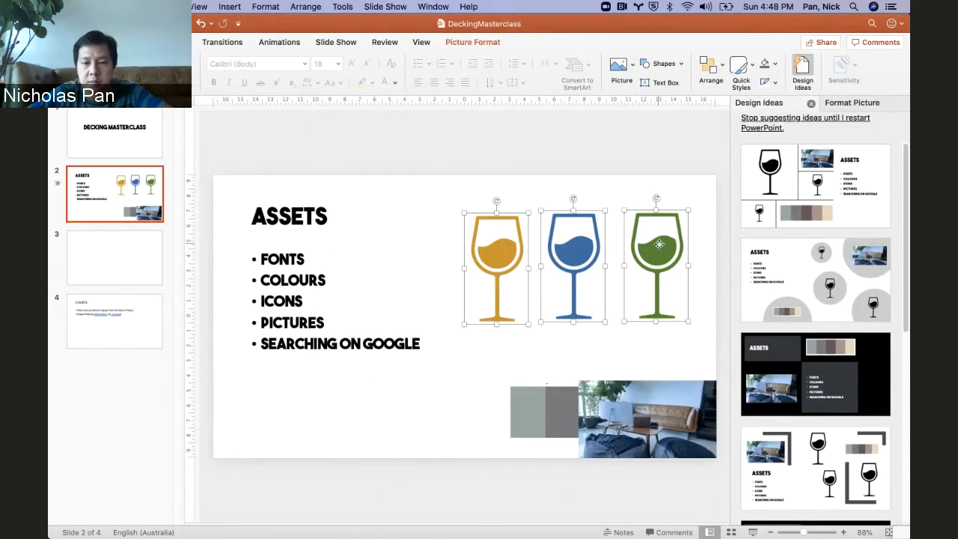
key(Delete)
drag(664, 434, 617, 287)
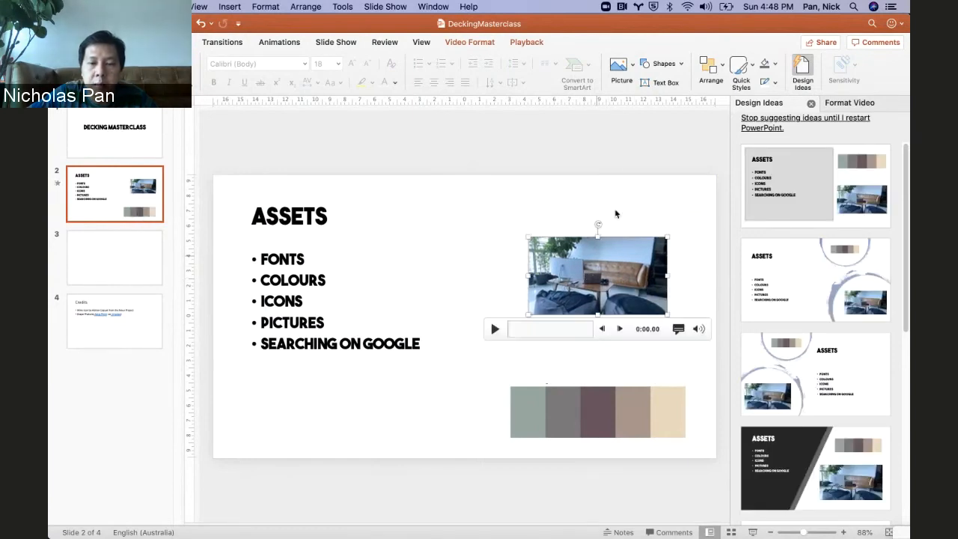
click(628, 167)
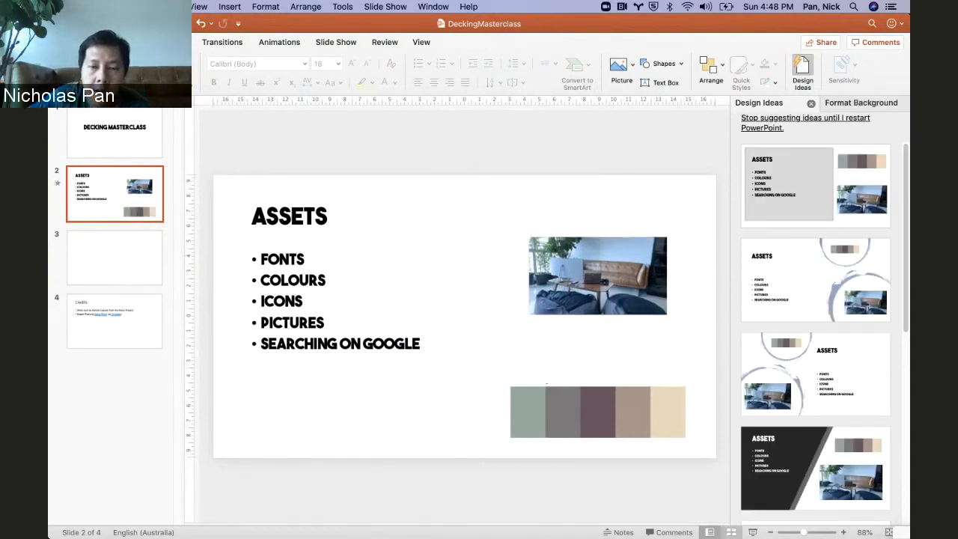
- Set the video on slide 2 to Play in Full Screen
mouse_move(610, 297)
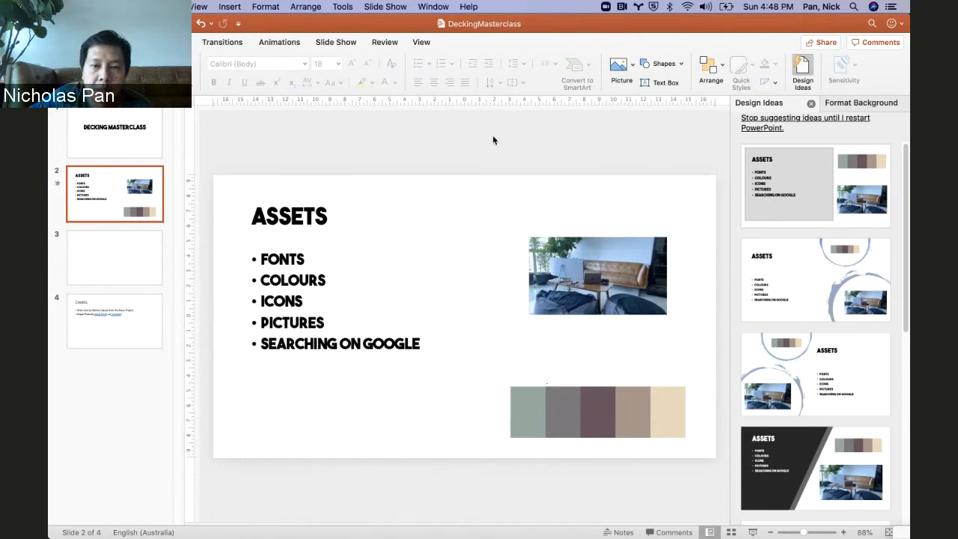
click(592, 286)
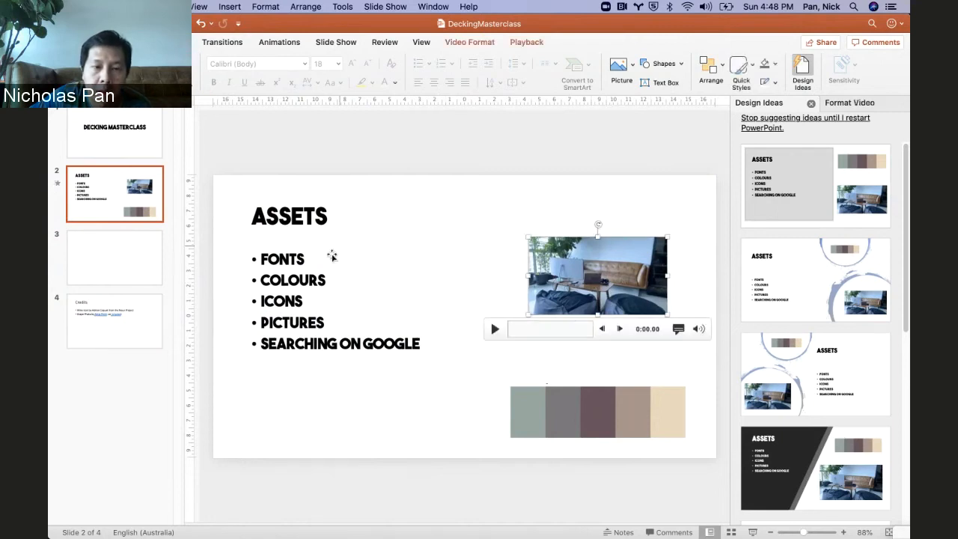
click(343, 192)
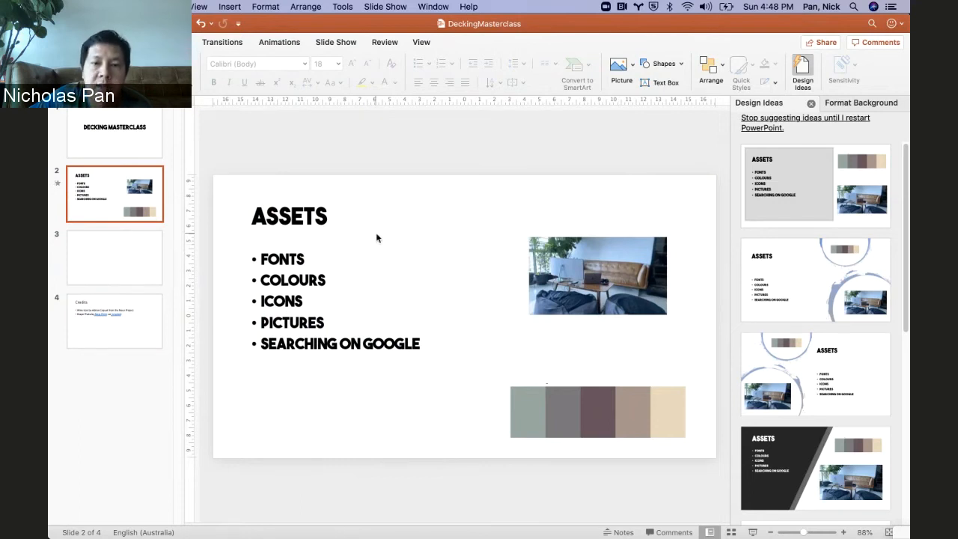
mouse_move(576, 277)
click(576, 276)
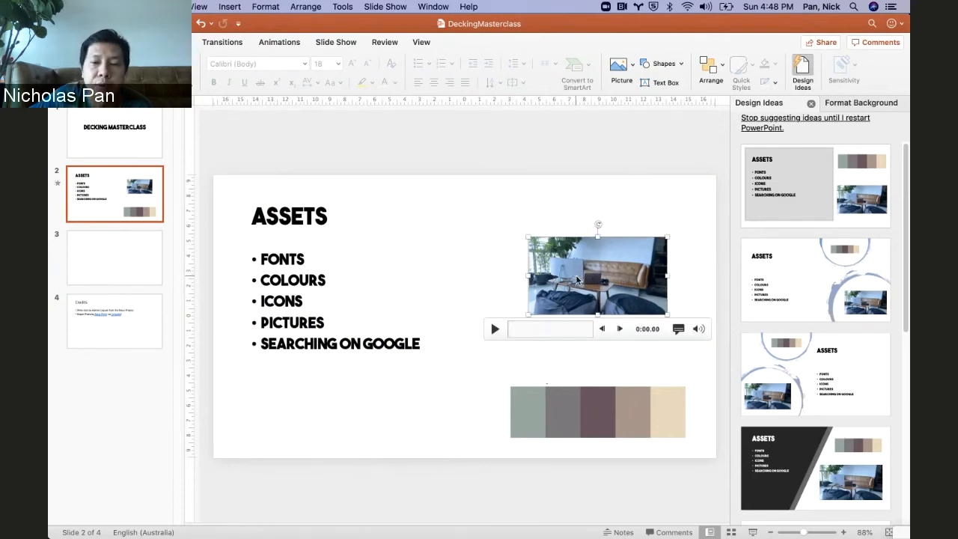
click(528, 43)
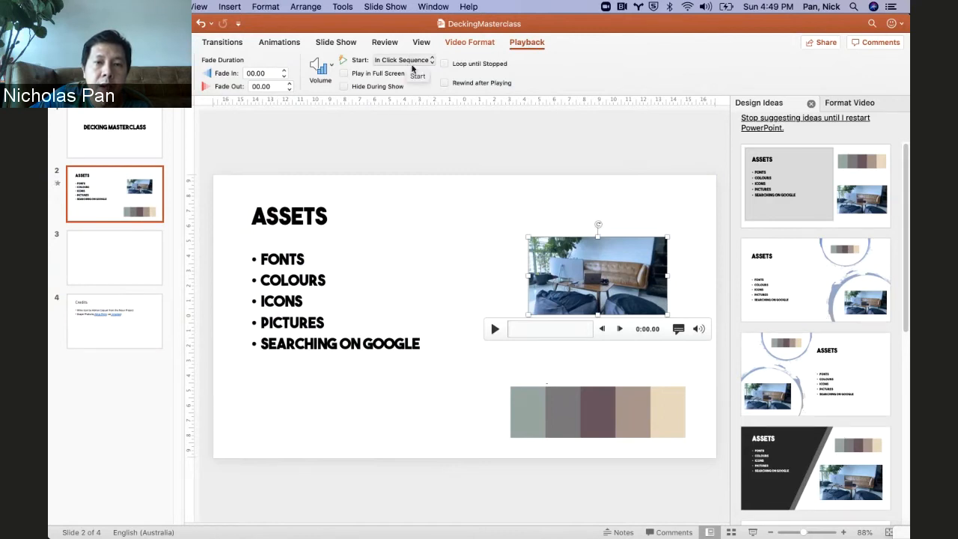
click(355, 74)
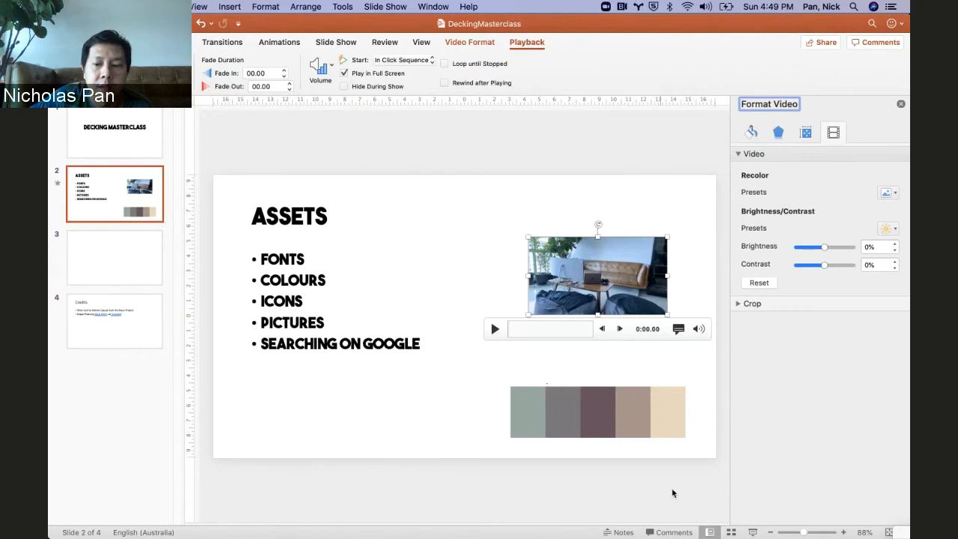
- Run the slide show from slide 1 and check the slide 2 video's full-screen playback
click(127, 135)
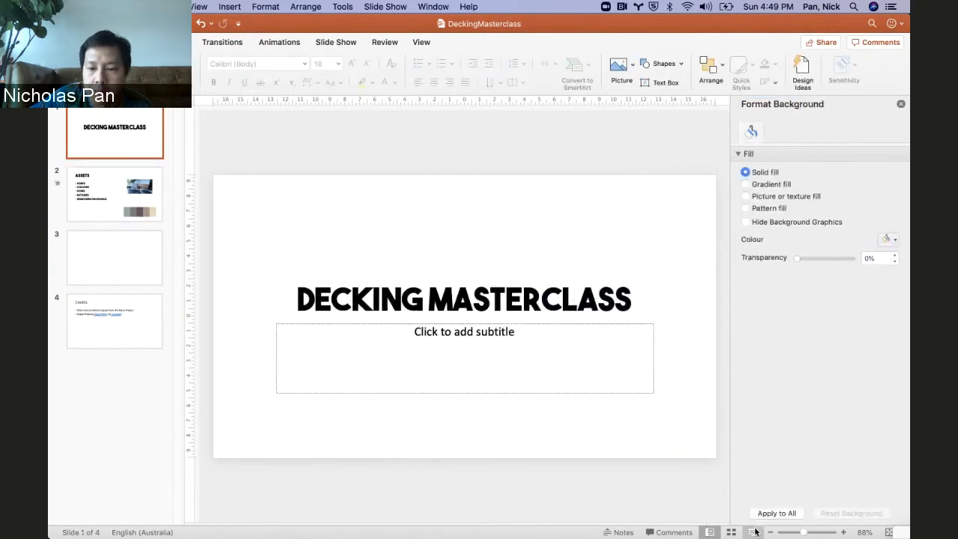
click(752, 532)
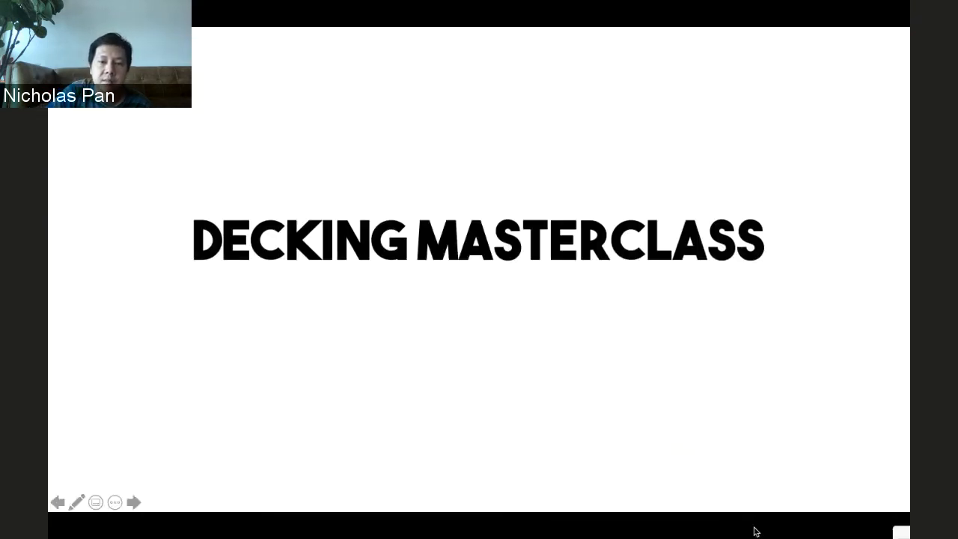
click(756, 531)
click(756, 532)
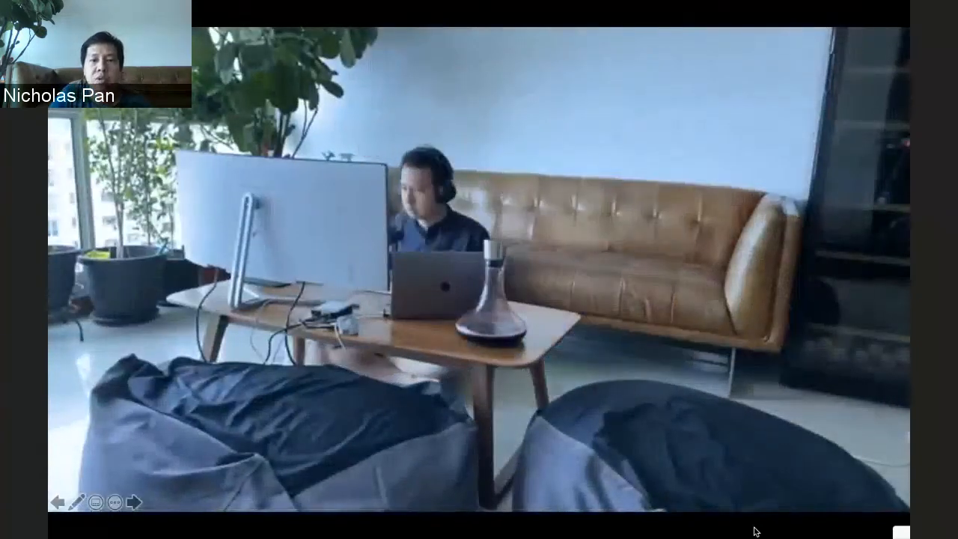
click(756, 531)
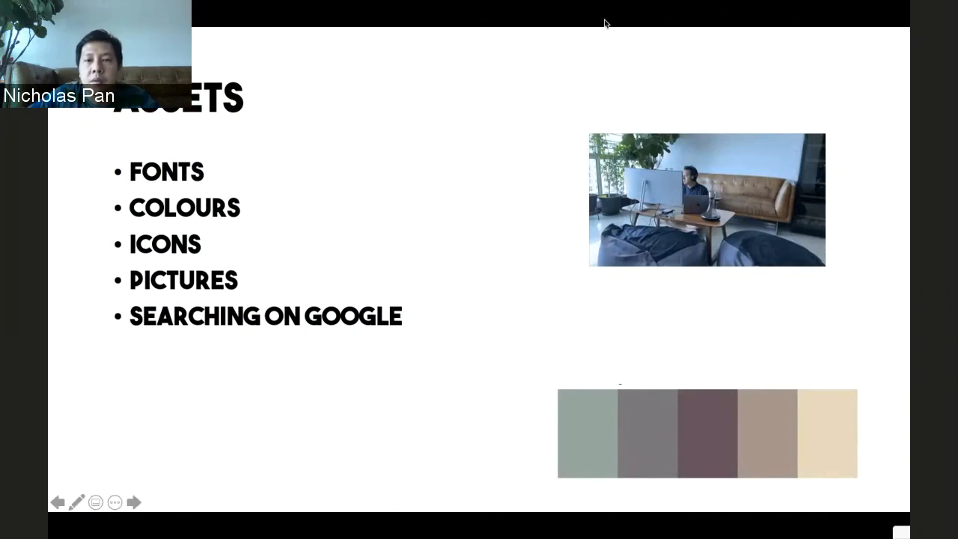
- End the slide show, switch to Chrome and search Google for imac
key(Escape)
click(576, 264)
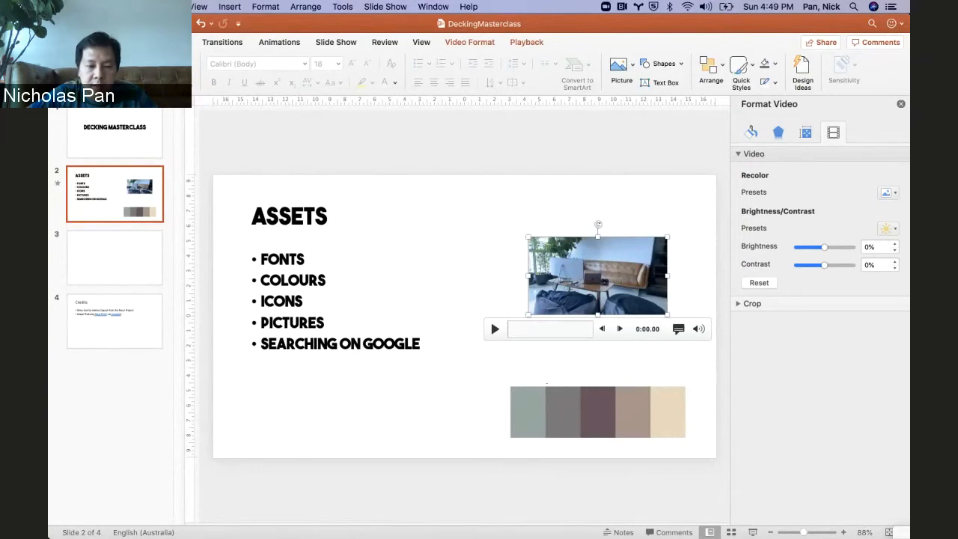
click(303, 523)
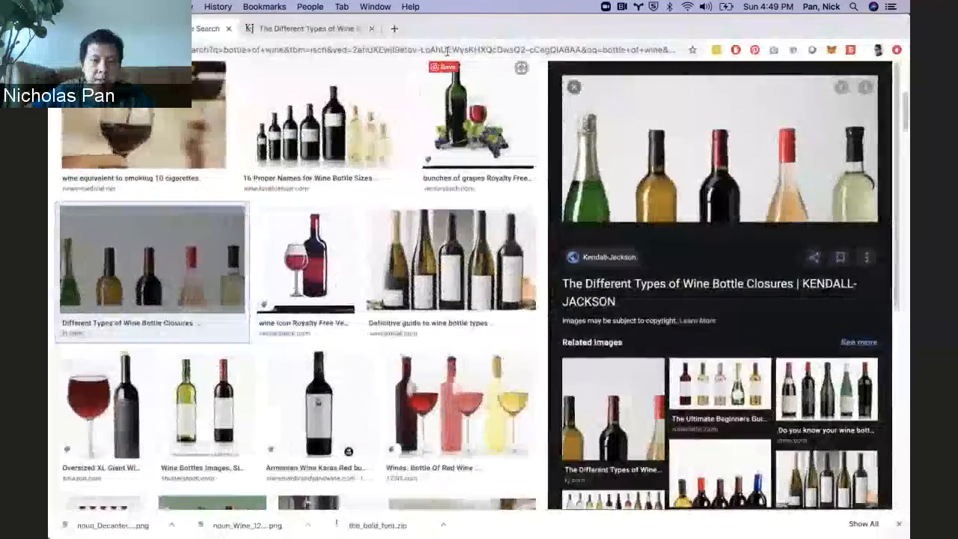
click(446, 50)
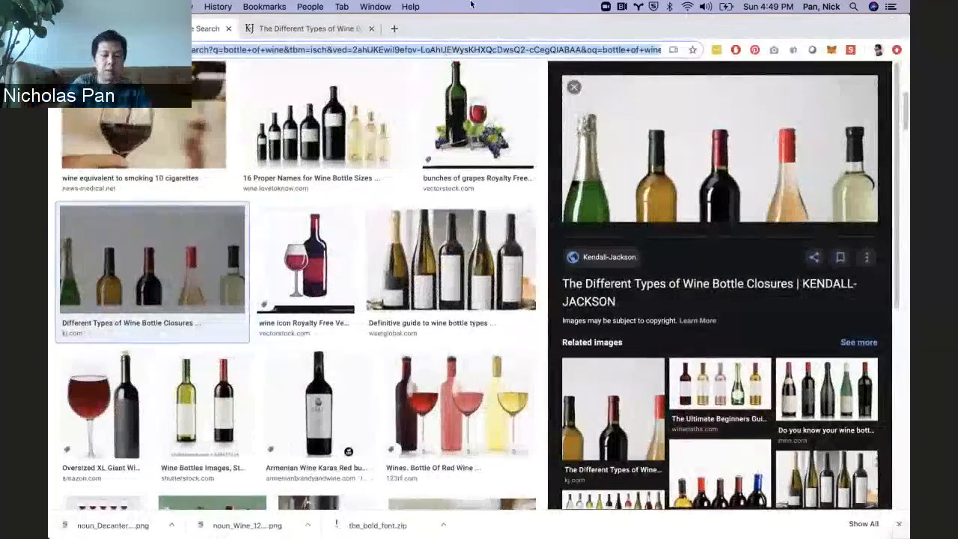
text(imac)
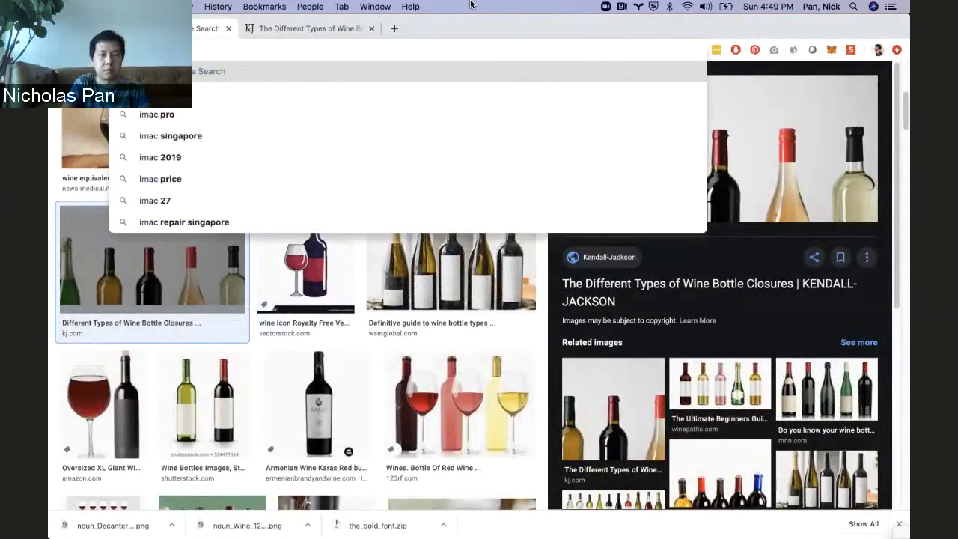
key(Return)
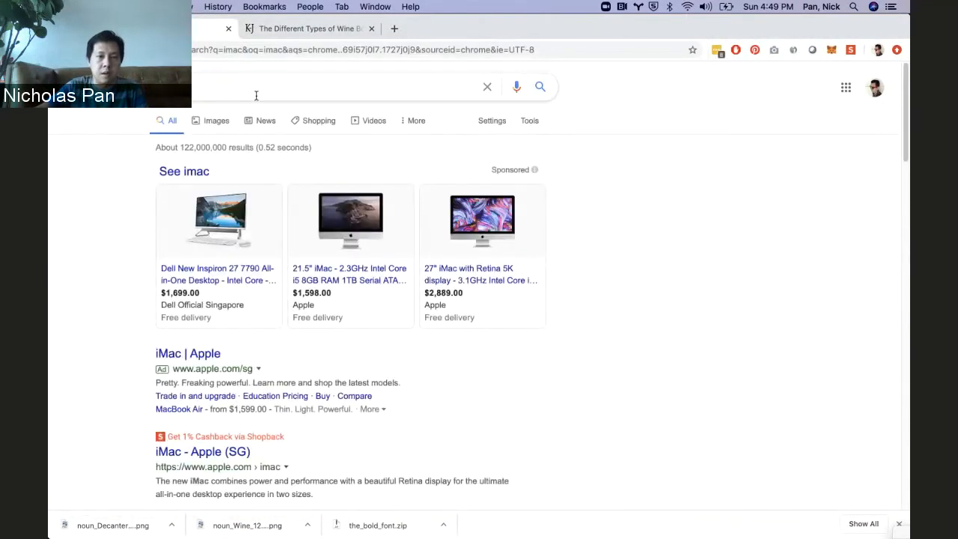
- Refine the Google search to imac file:png and show its image results
click(256, 95)
text(filetype:png)
key(Return)
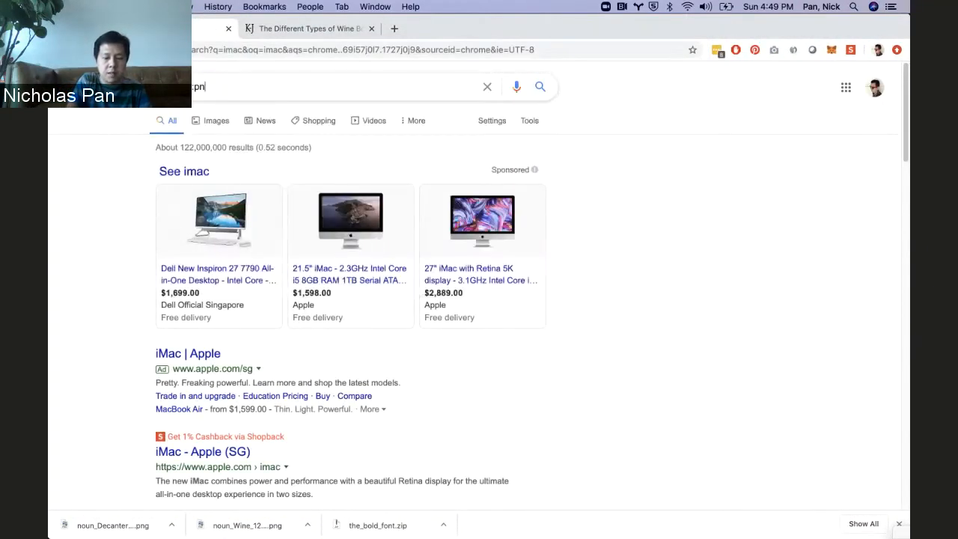
click(219, 121)
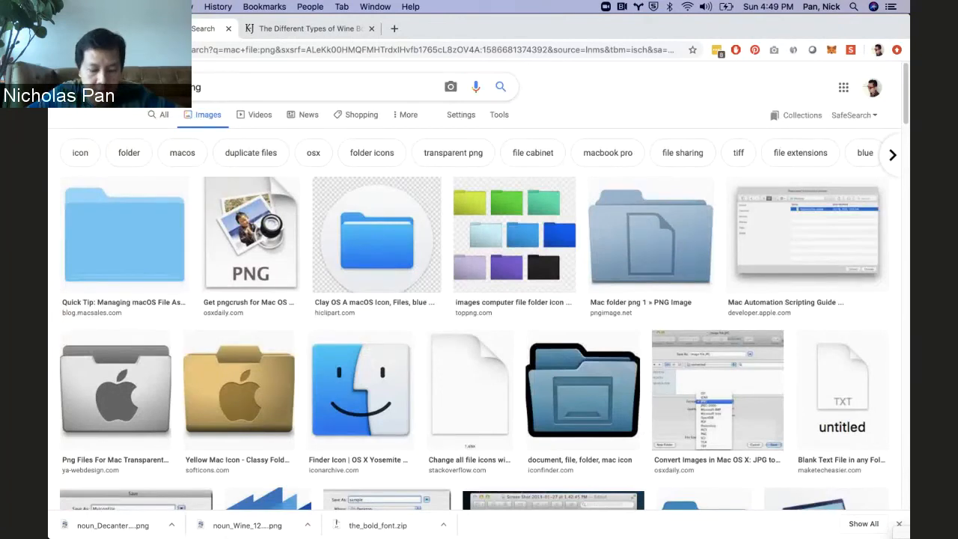
key(Return)
scroll(569, 276, down, 1)
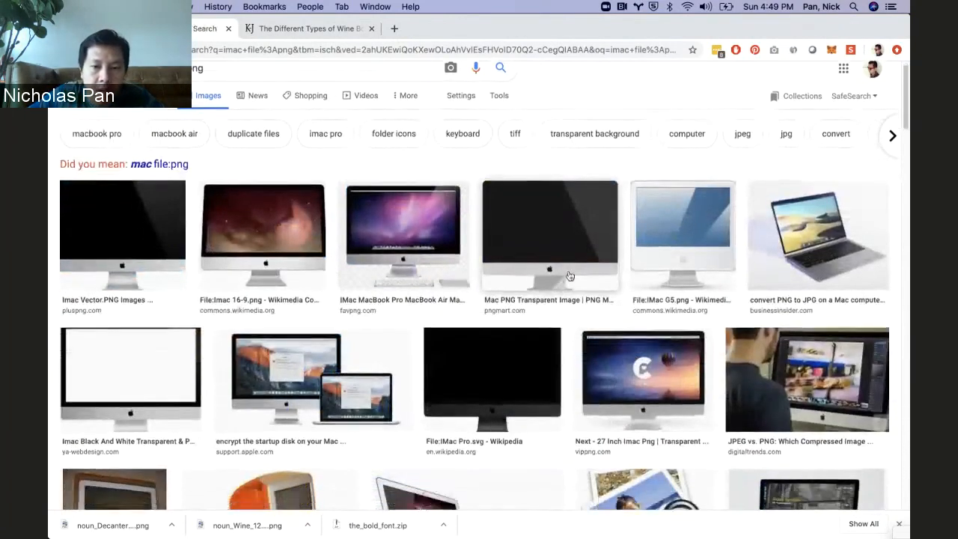
- Try the FAVPNG iMac image with keyboard by copying it from the results onto slide 2 in PowerPoint
click(421, 220)
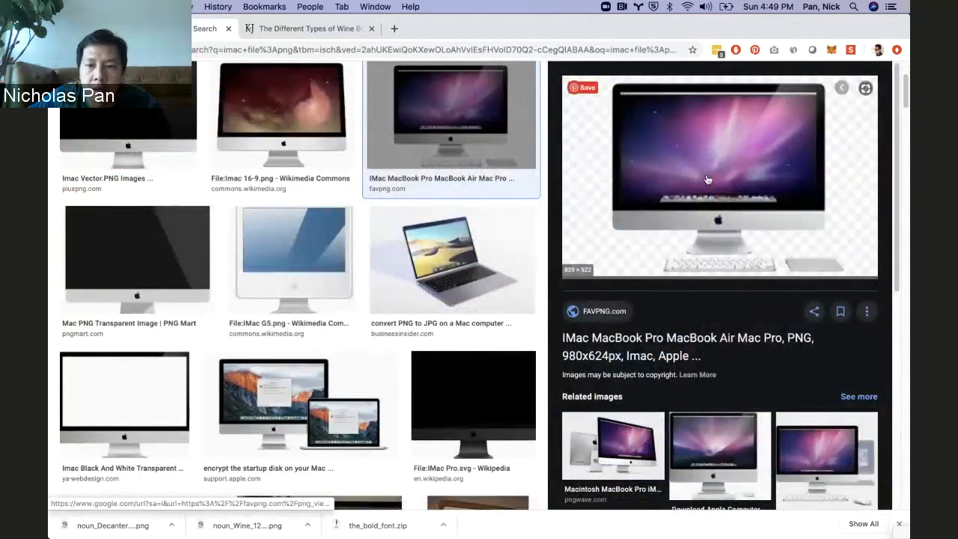
right_click(707, 180)
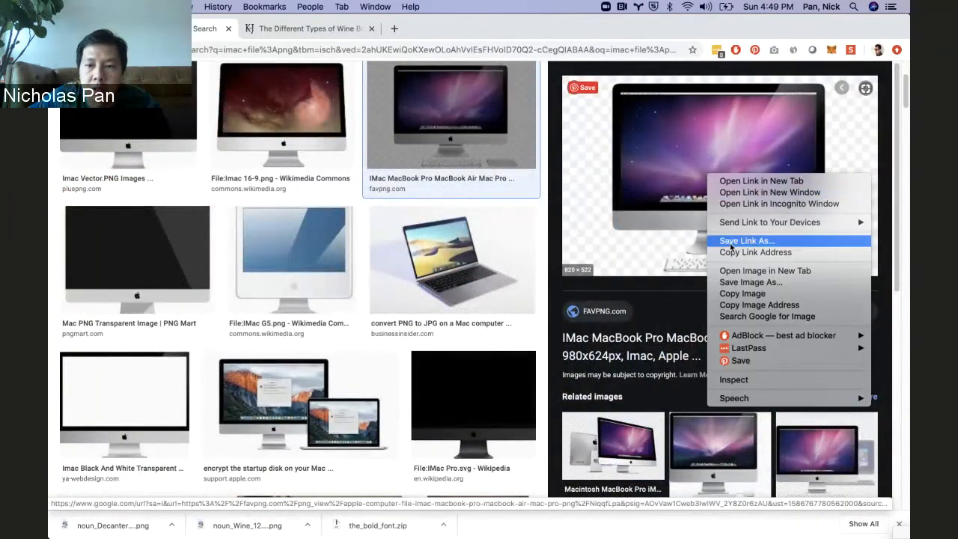
click(740, 295)
key(super+Tab)
key(super+v)
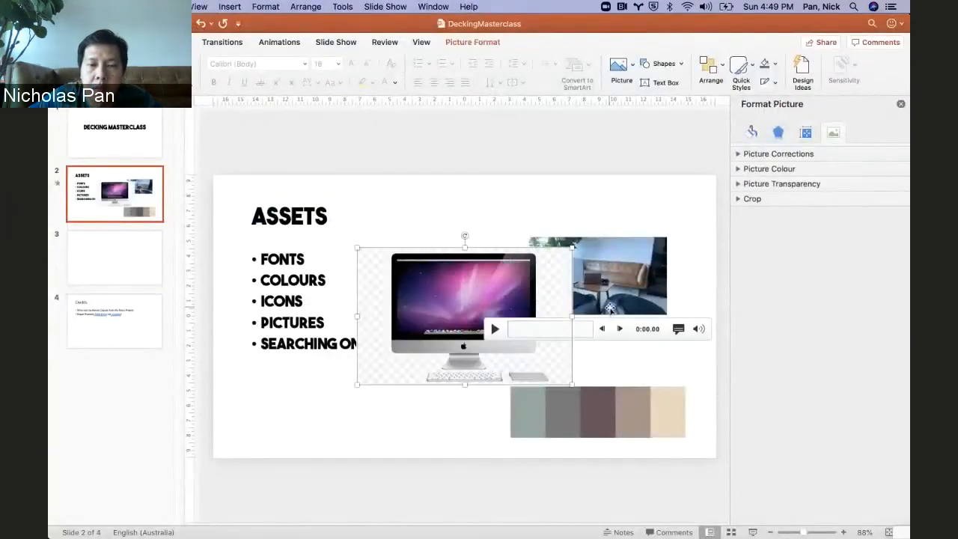
- Copy the black-screen iMac image from PlusPNG in Chrome and place it on slide 2 in PowerPoint
key(super+Tab)
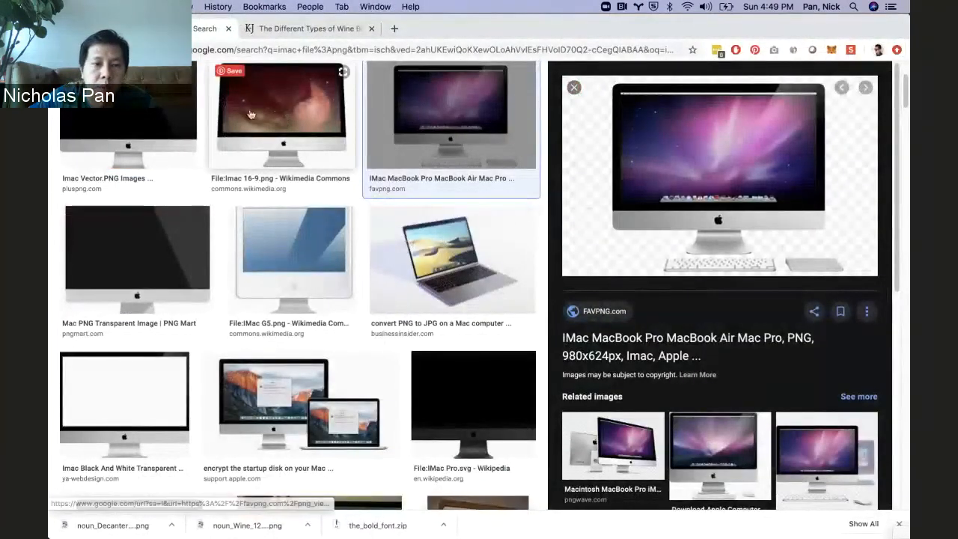
right_click(685, 181)
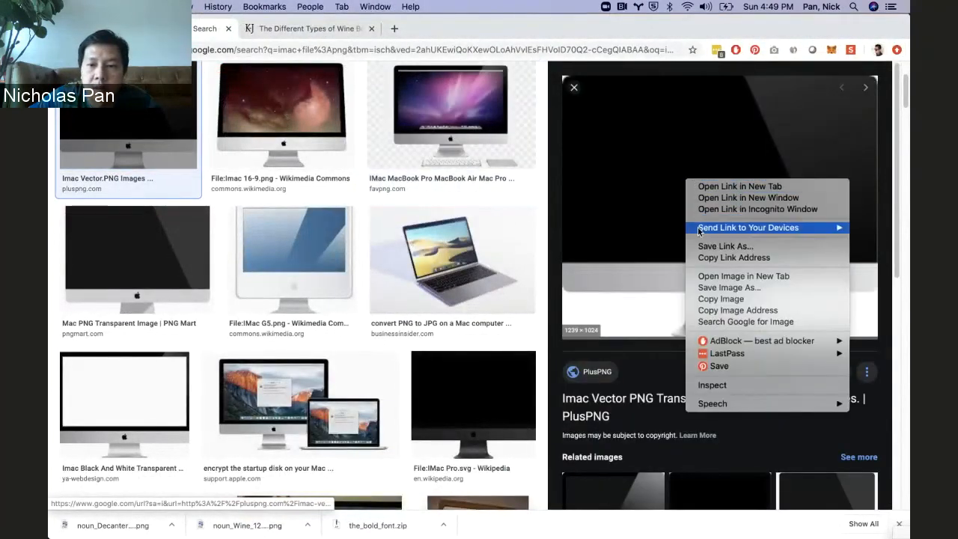
click(708, 299)
key(super+Tab)
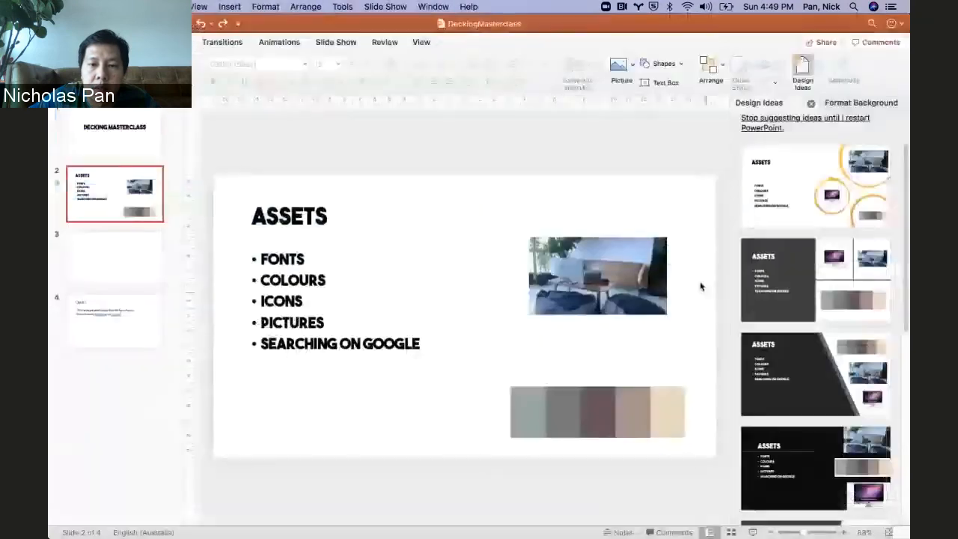
key(super+v)
drag(558, 252, 582, 285)
- Delete the colour palette from slide 2 and bring the video in front of the iMac picture
click(667, 387)
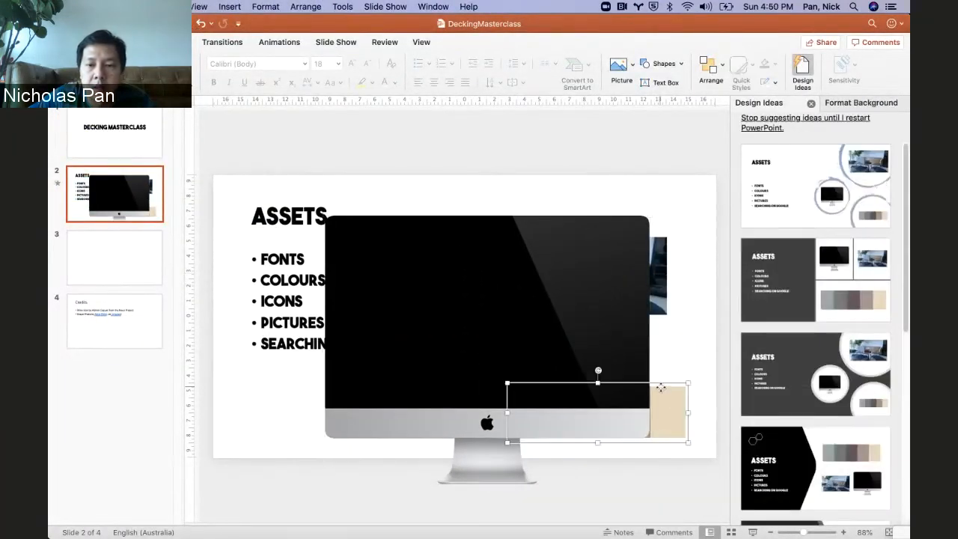
key(BackSpace)
click(664, 300)
right_click(665, 297)
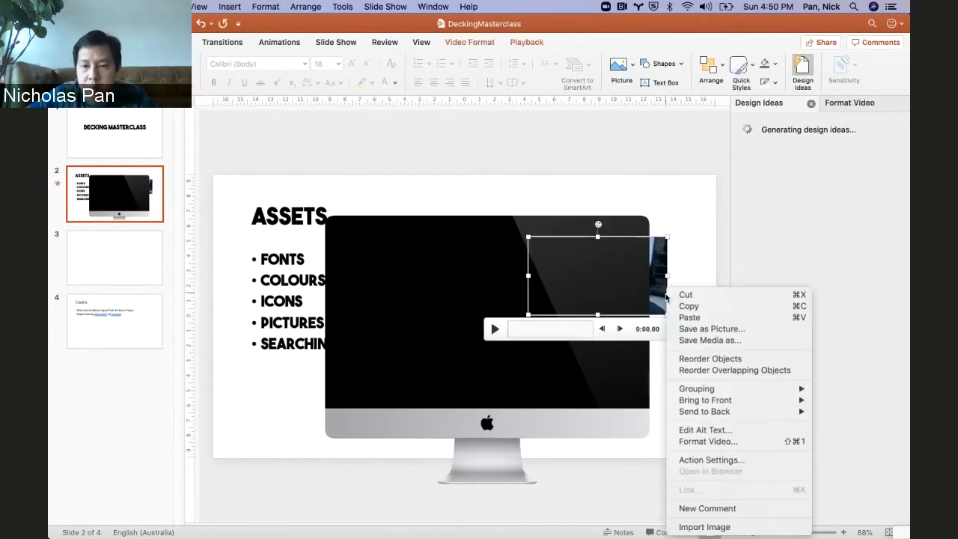
click(659, 401)
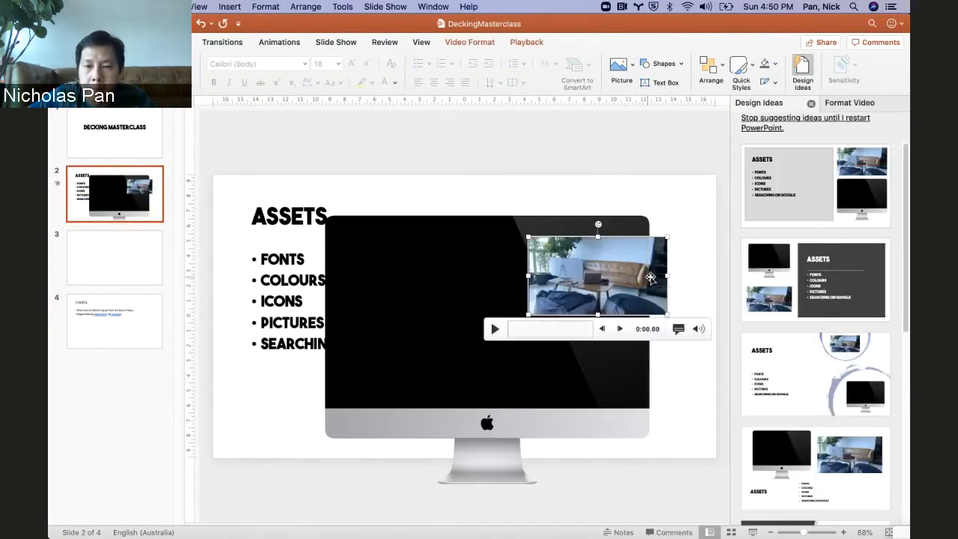